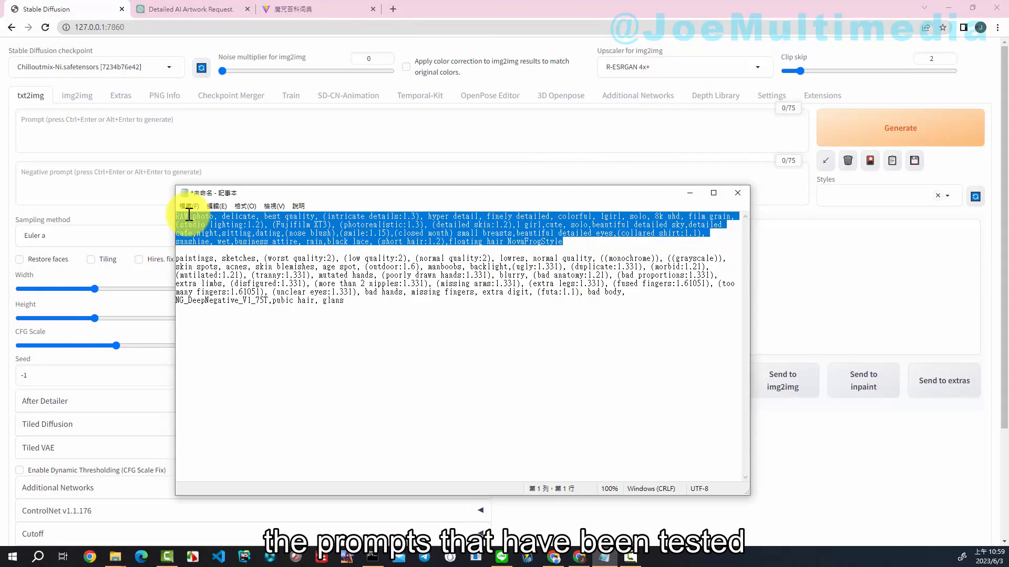
Fill the txt2img prompt with the "RAW photo, delicate, best quality" text and the negative prompt with the "paintings, sketches" text from the Notepad file.
left_click(108, 135)
type("RAW photo, delicate, best quality, (intricate details:1.3), hyper detail, finely detailed, colorful, 1girl, solo, 8k uhd, film grain, (studio lighting:1.2), (Fujifilm XT3), (photorealistic:1.3), (detailed skin:1.2),1 girl,cute, solo,beautiful detailed sky,detailed cafe,night,sitting,dating,(nose blush),(smile:1.15),(closed mouth) small breasts,beautiful detailed eyes,(collared shirt:1.1), sunshine, wet,business attire, rain,black lace, (short hair:1.2),floating hair NovaFrogStyle")
left_click(605, 557)
left_click_drag(374, 306, 190, 251)
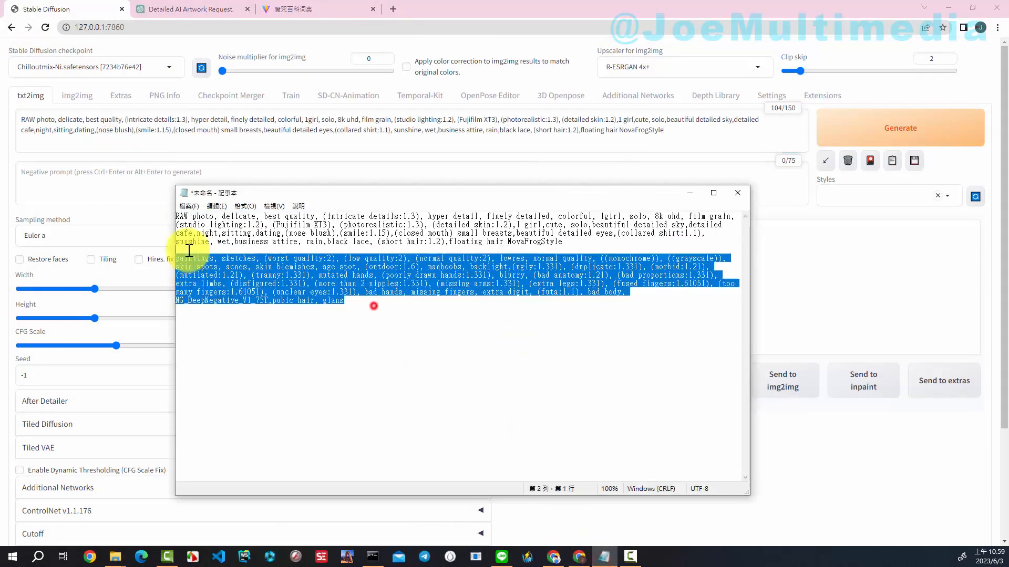
key("ctrl+c")
left_click(121, 167)
key("ctrl+v")
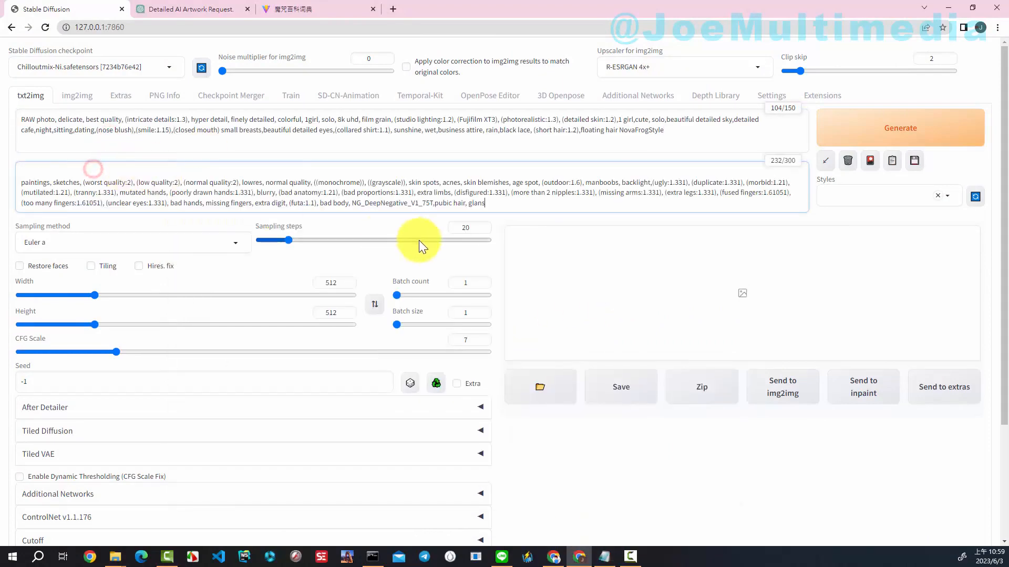
Set the sampling method to DPM++ 2M SDE Karras, the size to 640 × 640 and the CFG scale to 10, and generate an image.
left_click(232, 241)
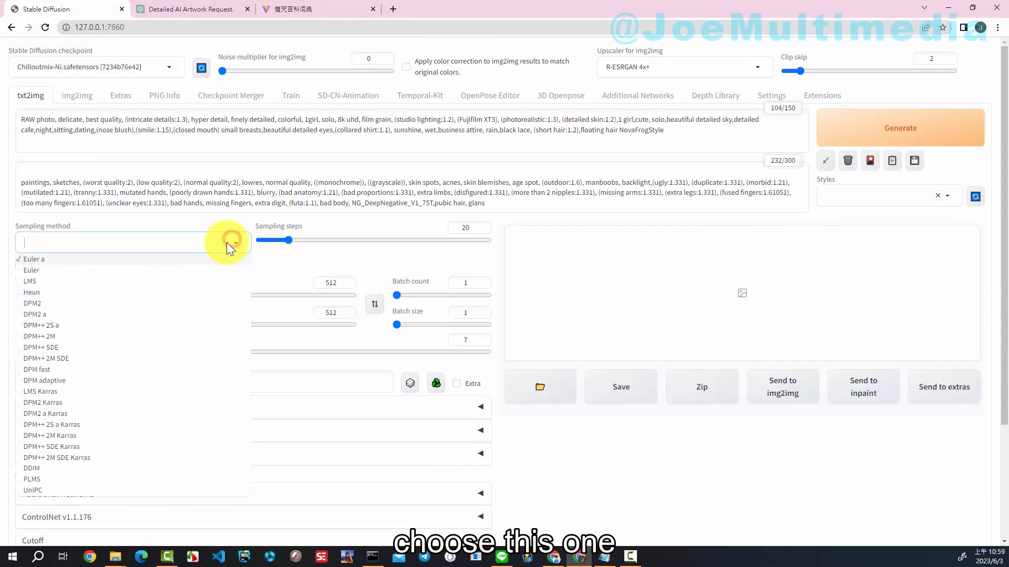
left_click(70, 459)
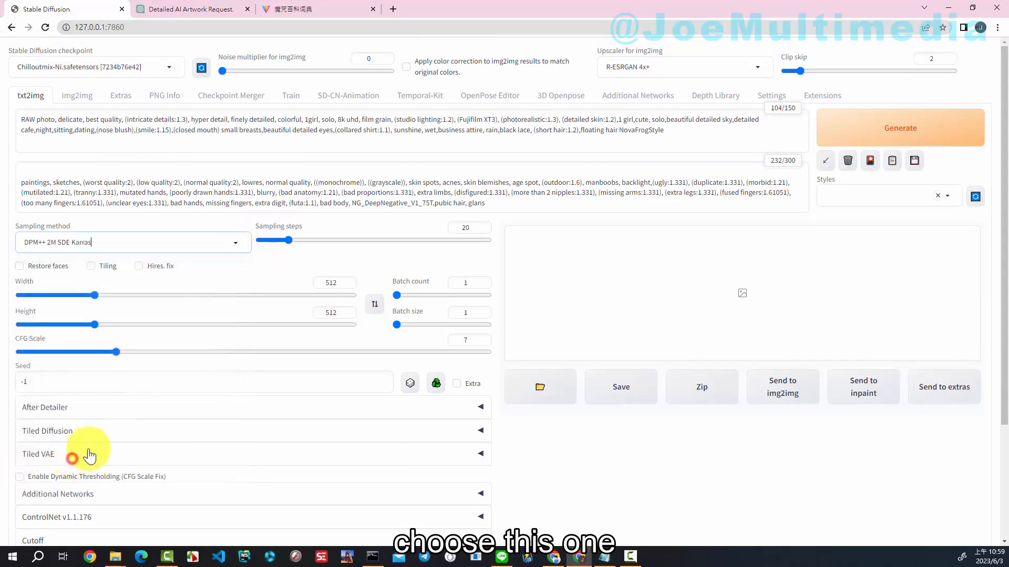
double_click(331, 284)
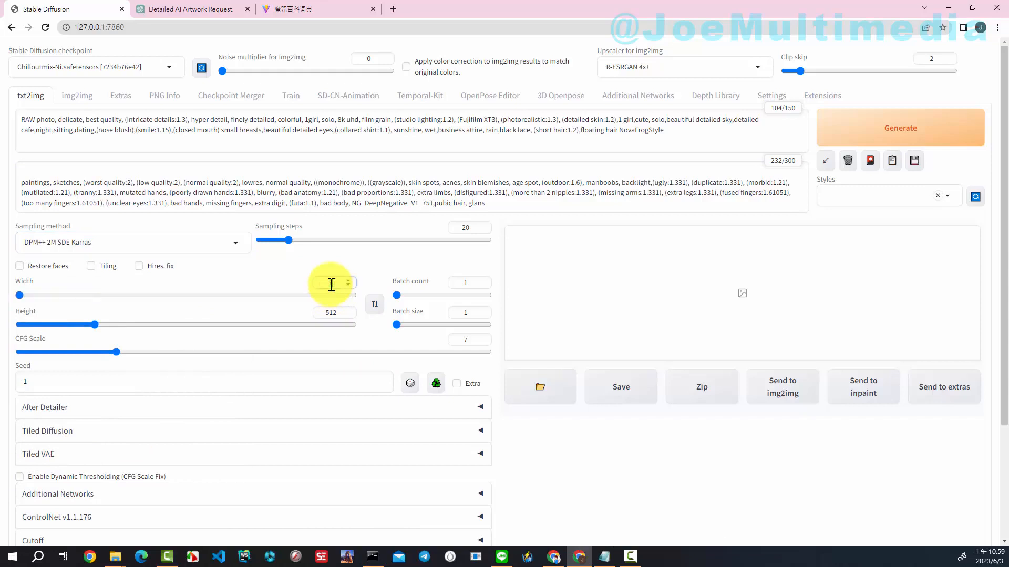
type("640")
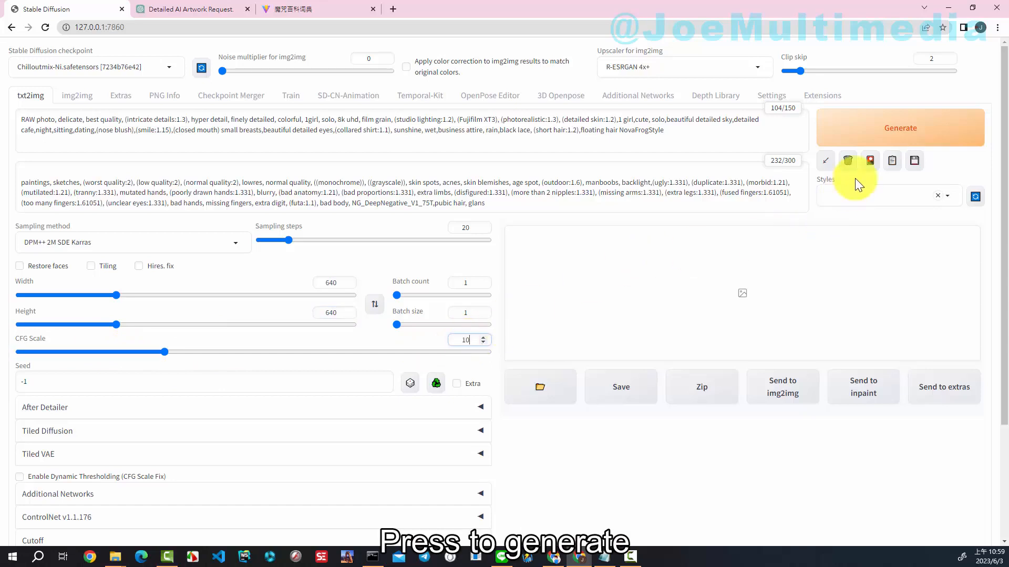
left_click(898, 128)
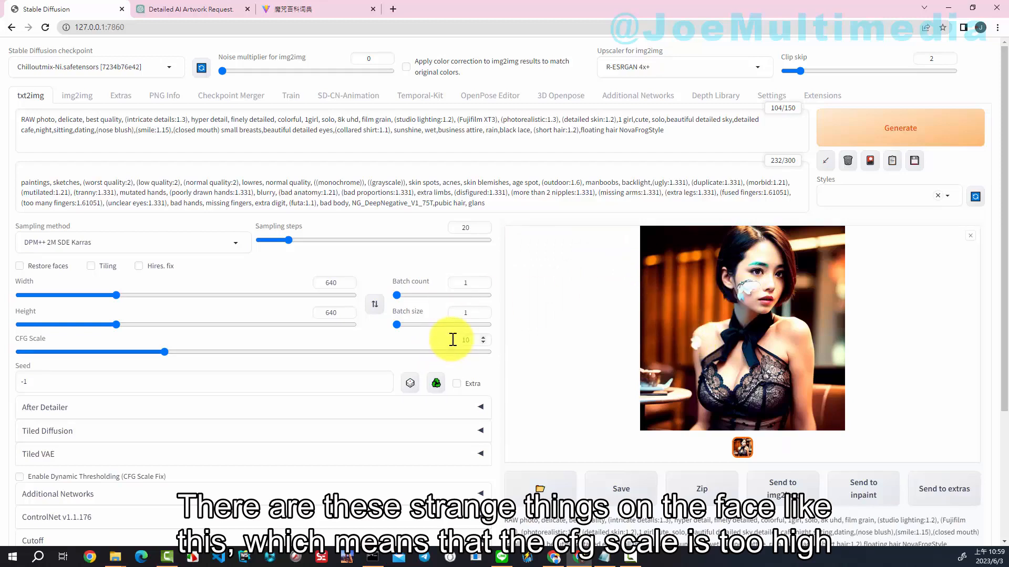
Set the CFG scale to 7 and generate the portrait again.
left_click_drag(196, 348, 155, 349)
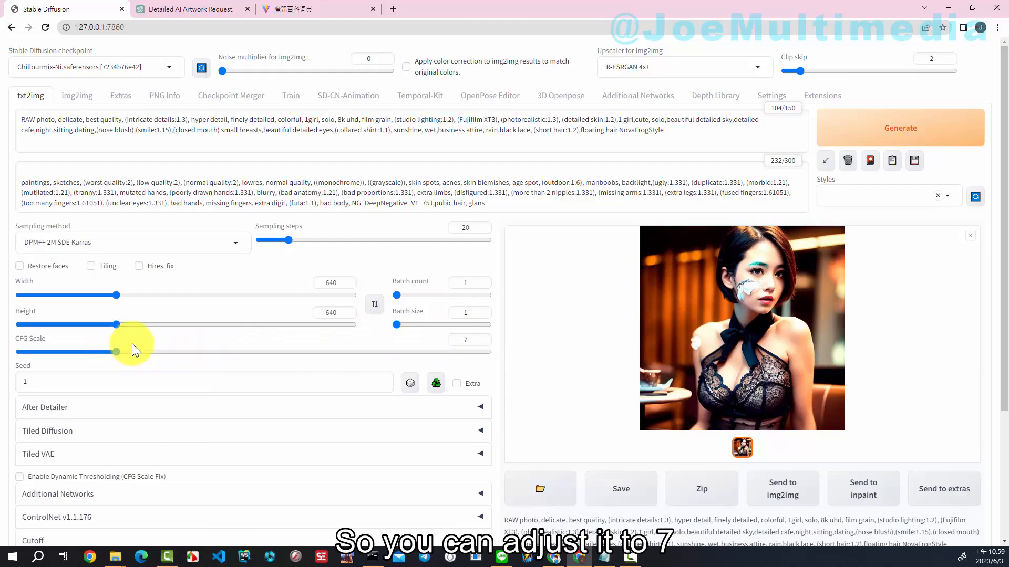
left_click(852, 138)
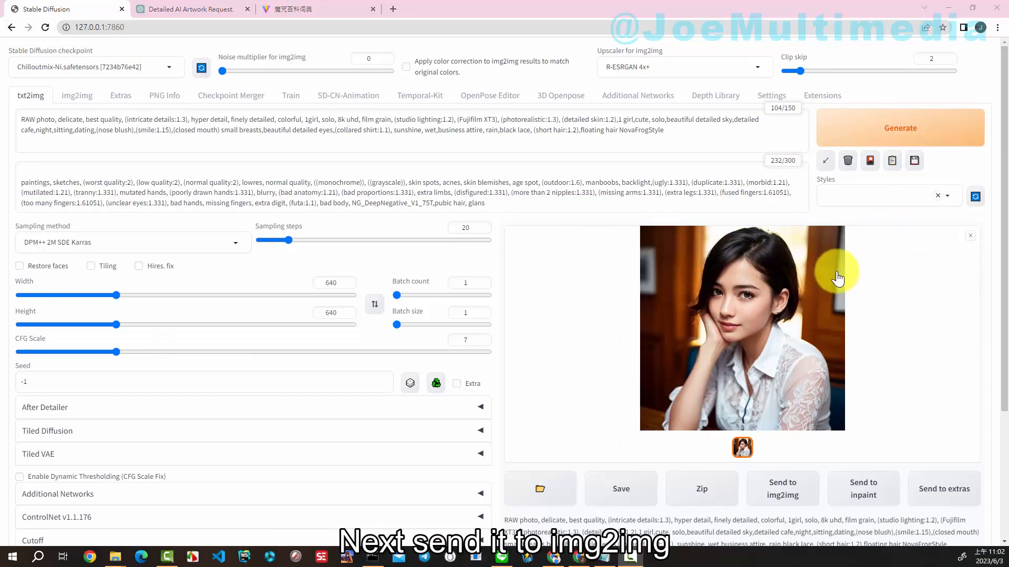
Send the generated portrait to img2img and set it to Resize and fill at 1280 × 720.
left_click(793, 490)
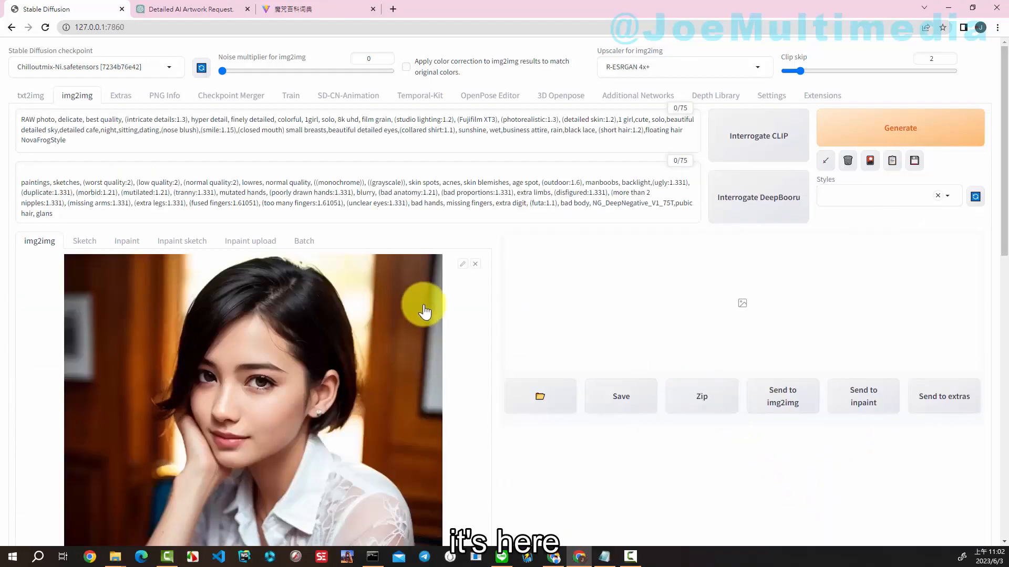
scroll(424, 311, "down", 5)
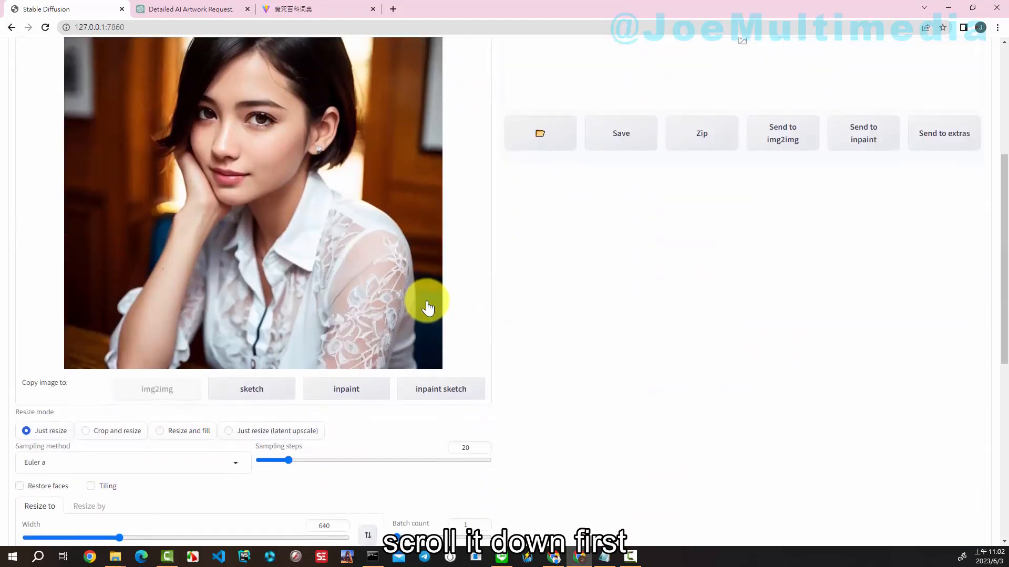
scroll(425, 310, "down", 3)
scroll(428, 308, "down", 1)
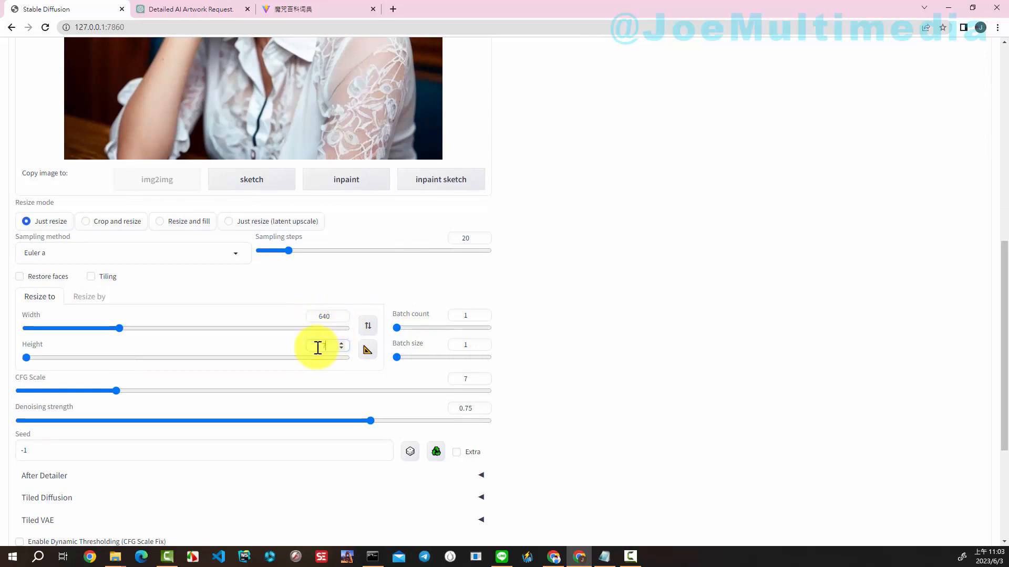
type("720")
double_click(318, 316)
type("1280")
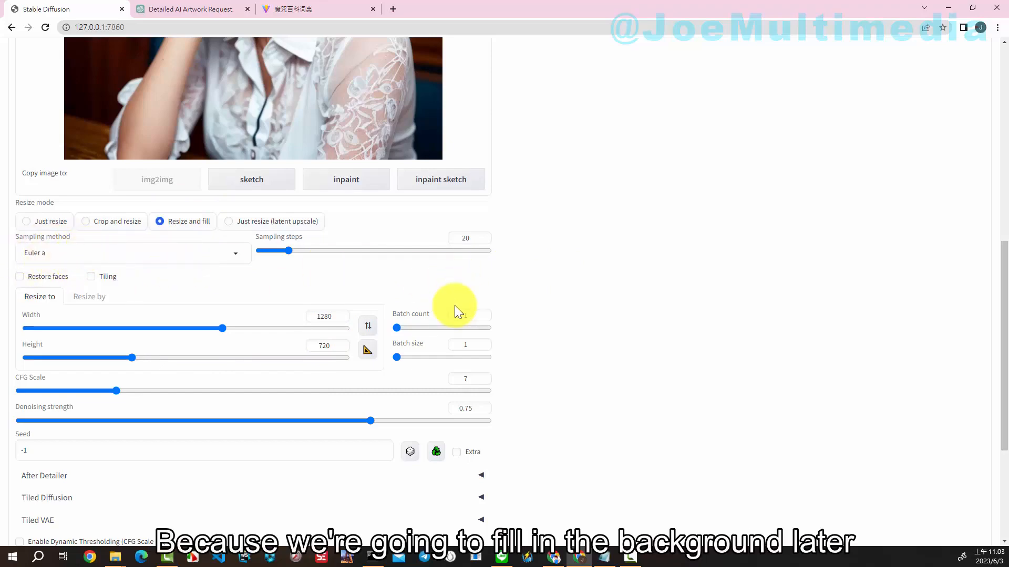
Open the img2img source picture for cropping and widen the crop frame beyond both sides of the portrait.
scroll(475, 301, "up", 7)
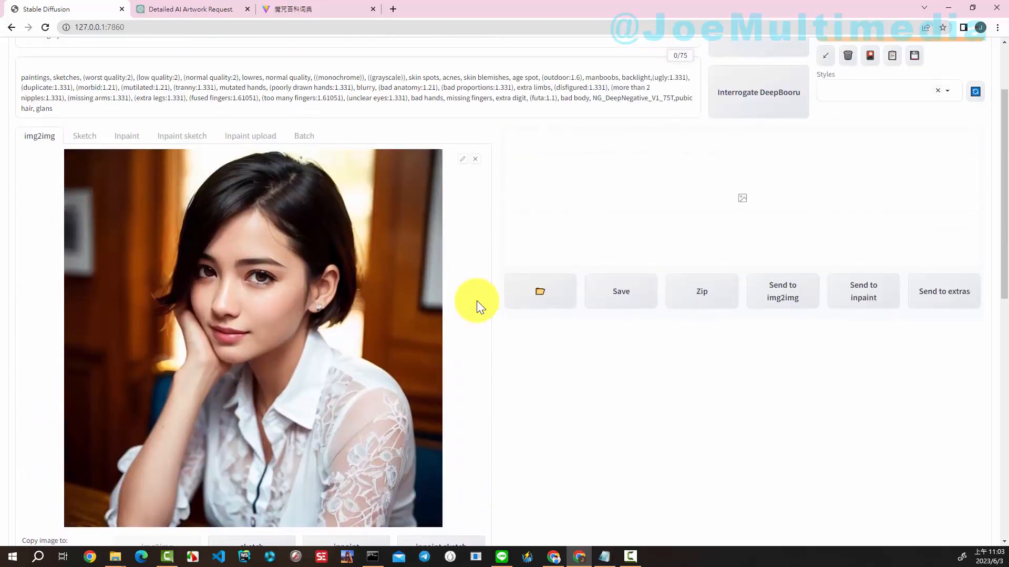
left_click(461, 163)
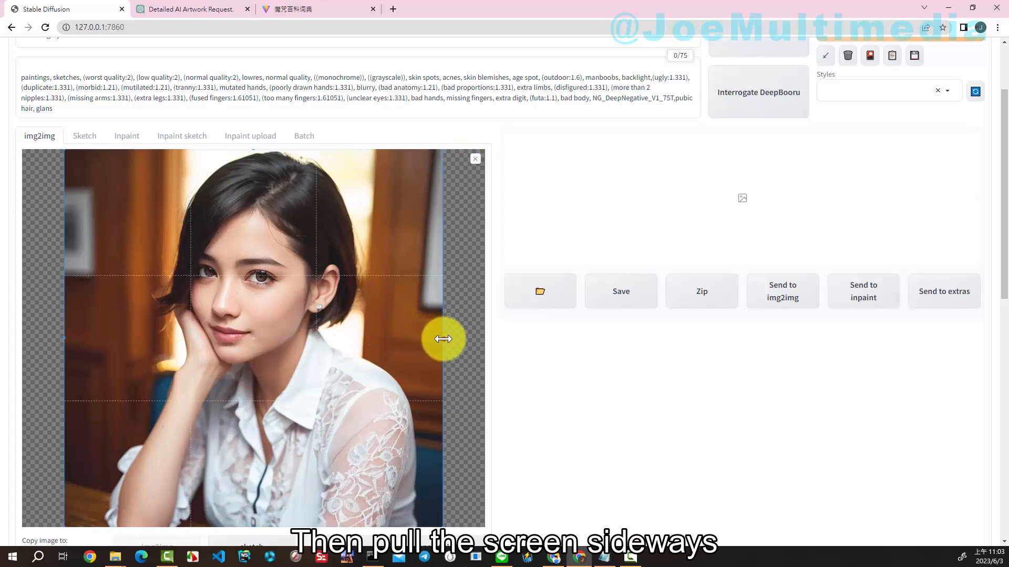
left_click_drag(443, 339, 468, 339)
left_click_drag(65, 339, 34, 339)
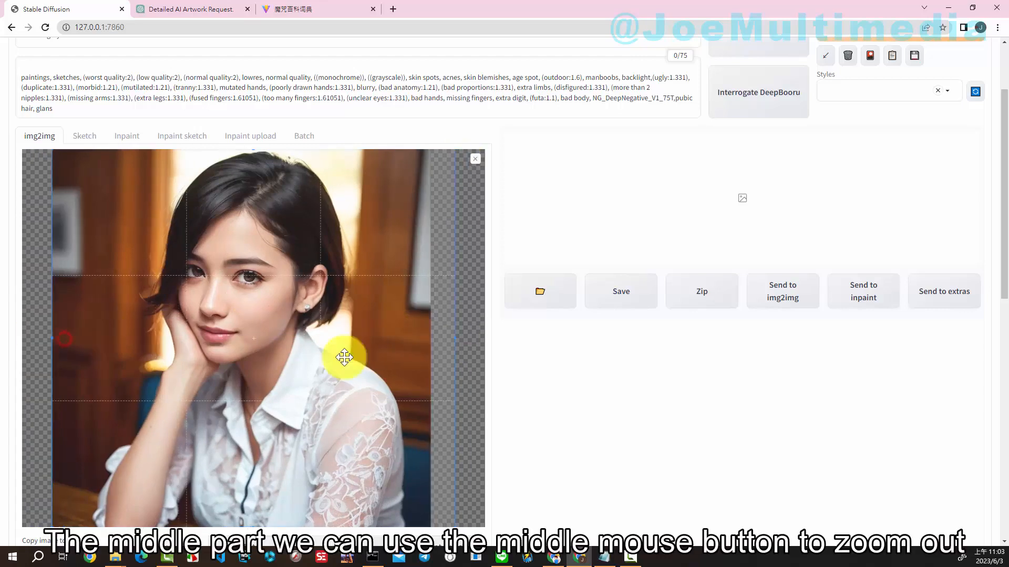
scroll(284, 297, "down", 3)
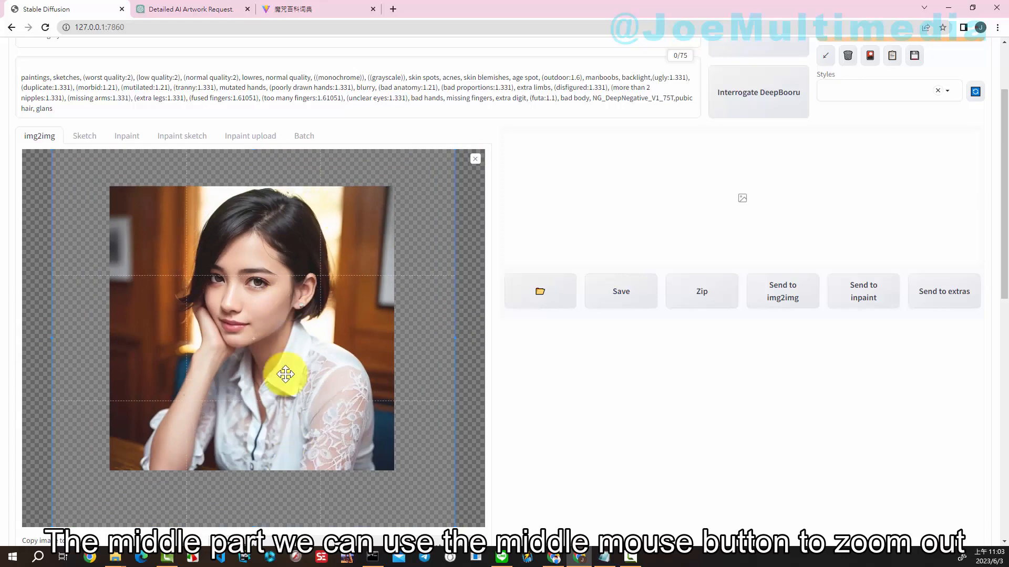
left_click(277, 163)
left_click(462, 339)
left_click_drag(53, 338, 30, 338)
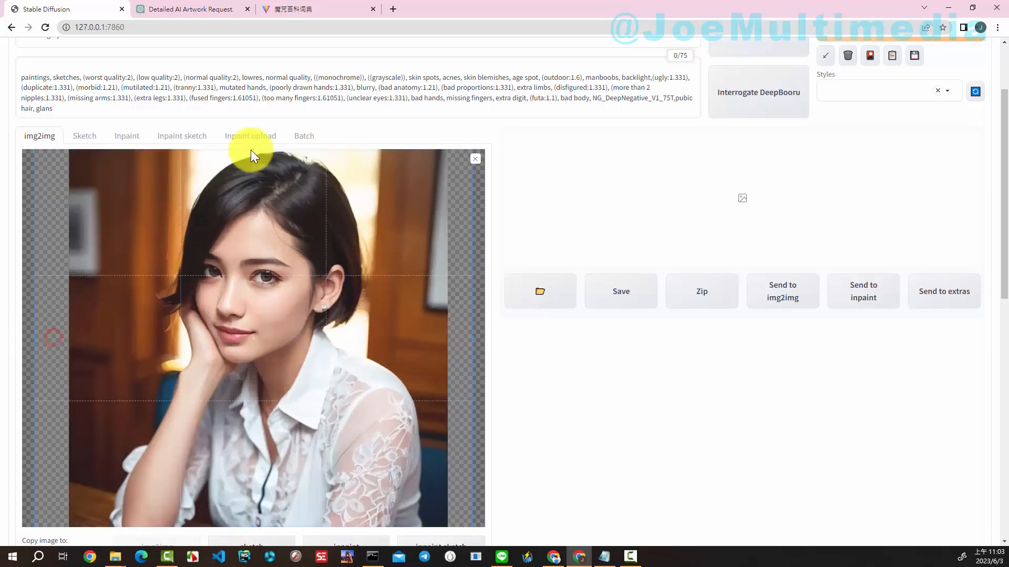
Shrink the portrait inside the crop frame and fit the frame's upper and lower edges to it, leaving empty space on both sides.
scroll(294, 295, "down", 3)
mouse_move(266, 151)
left_mouse_down()
mouse_move(266, 162)
mouse_move(266, 147)
left_mouse_up()
scroll(272, 294, "down", 3)
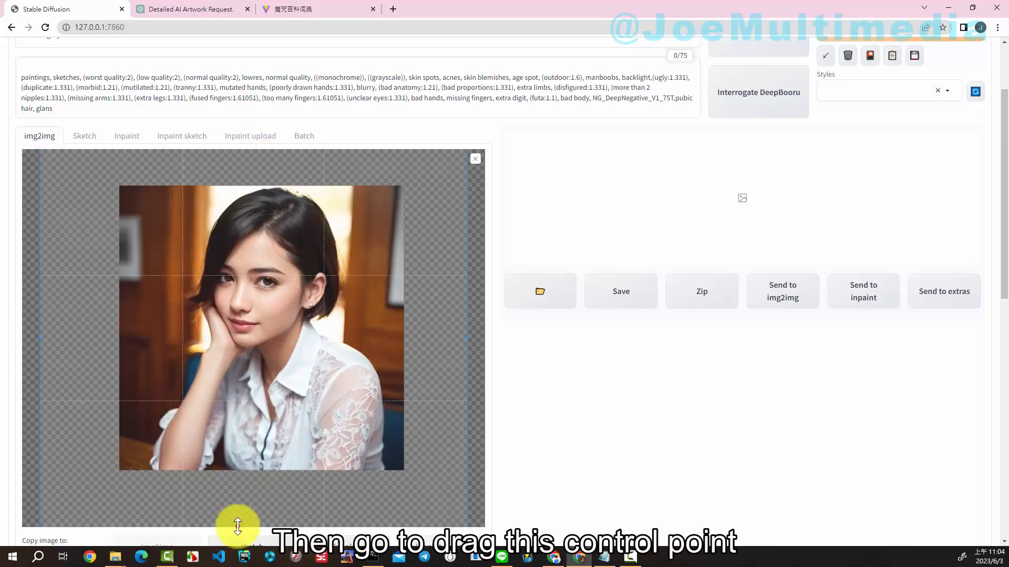
left_click_drag(238, 527, 239, 478)
left_click_drag(254, 523, 256, 467)
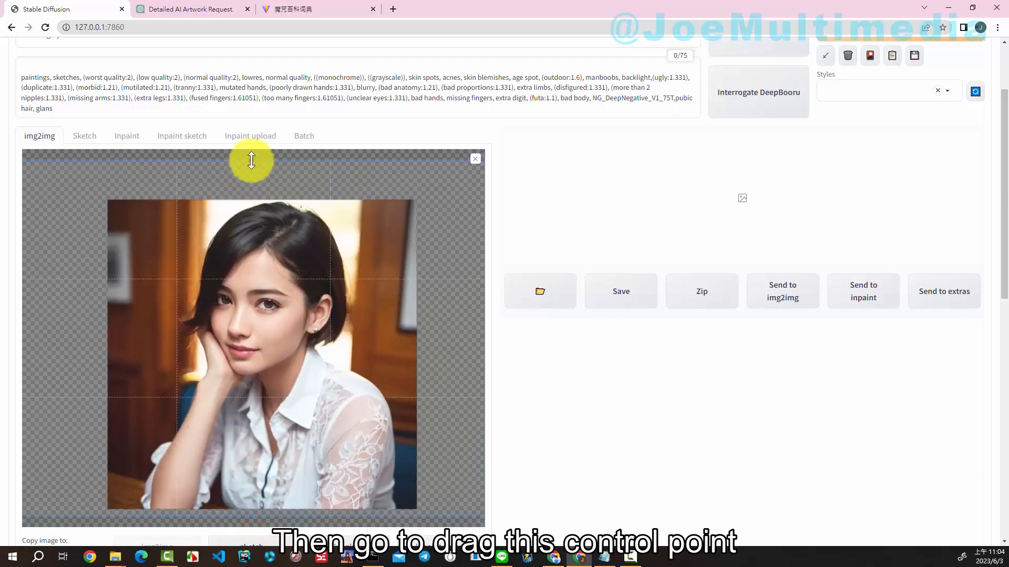
left_click_drag(252, 160, 255, 185)
left_click(281, 367)
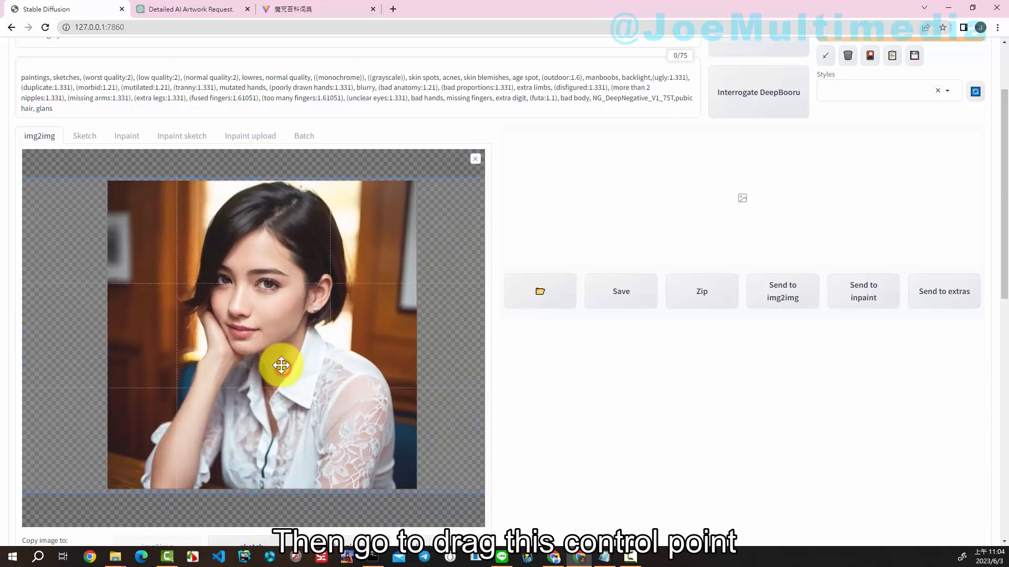
left_click_drag(282, 365, 323, 277)
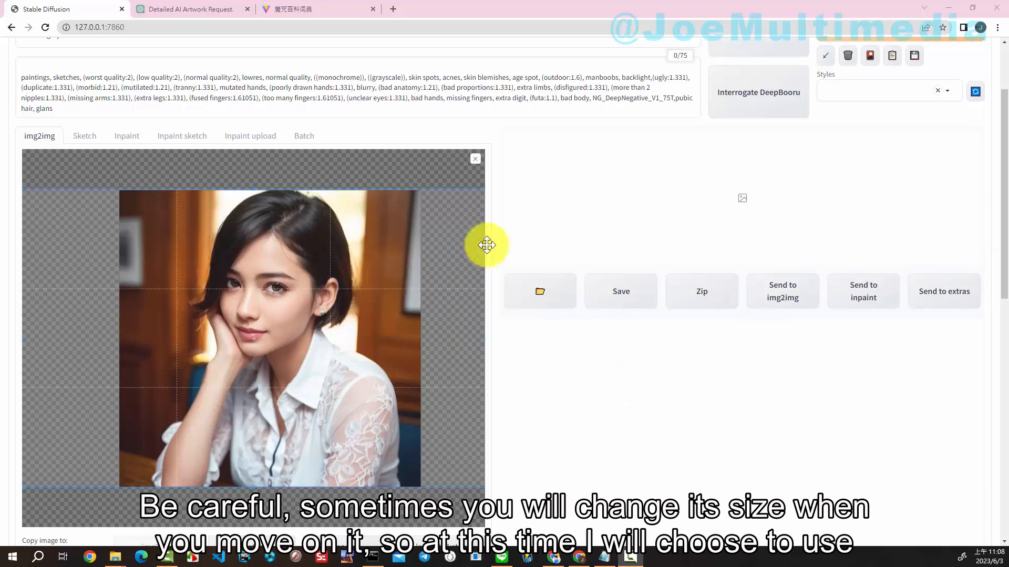
Copy the widened picture to inpaint and check the black borders on both sides of the portrait.
left_click_drag(1003, 289, 1004, 400)
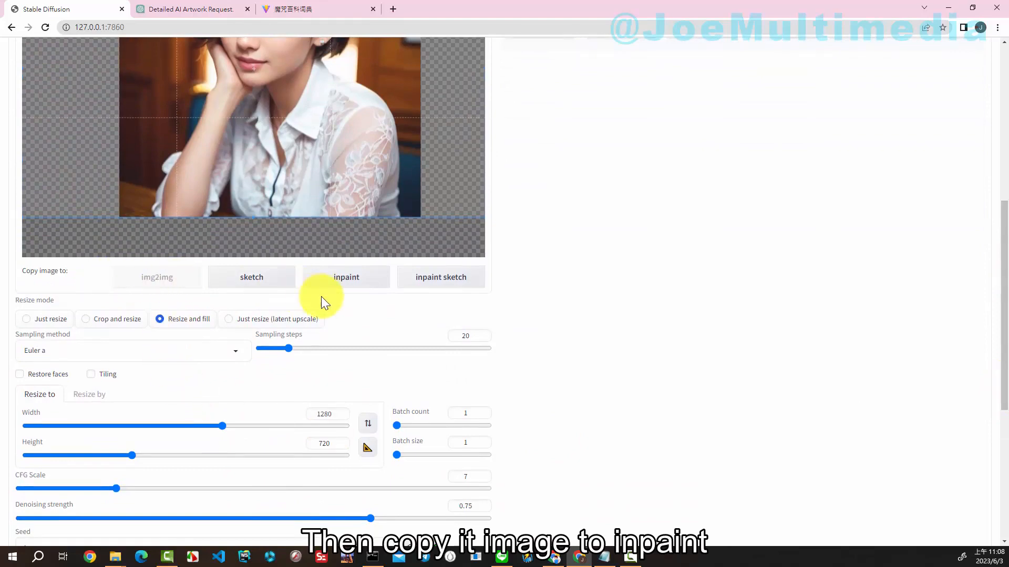
left_click(352, 287)
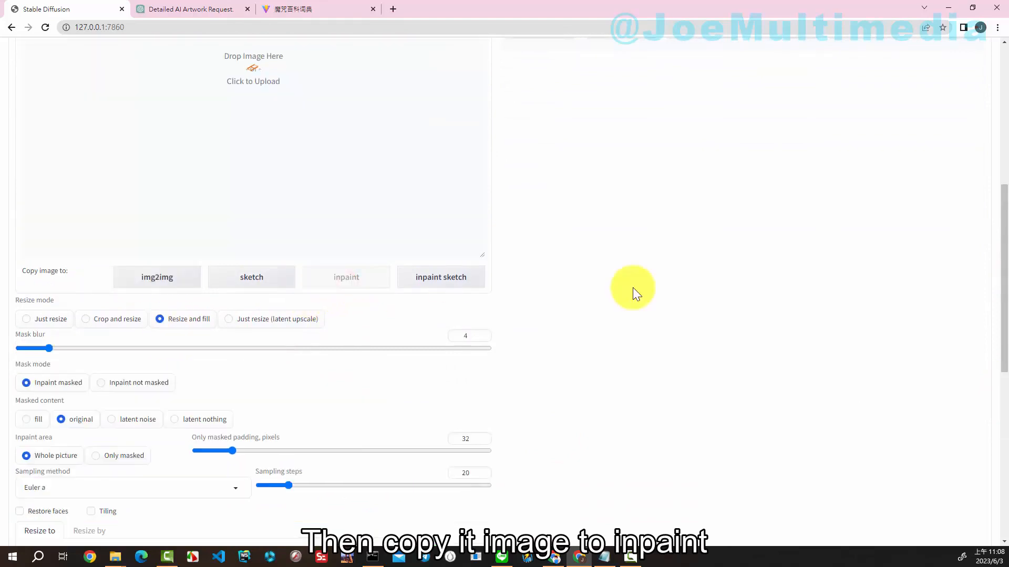
scroll(623, 297, "up", 4)
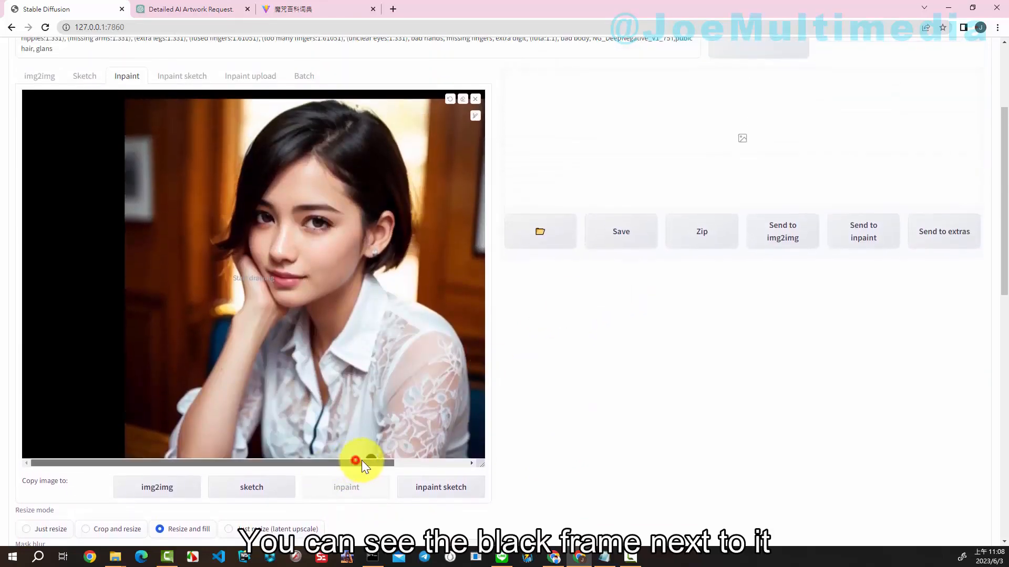
left_click_drag(360, 462, 466, 462)
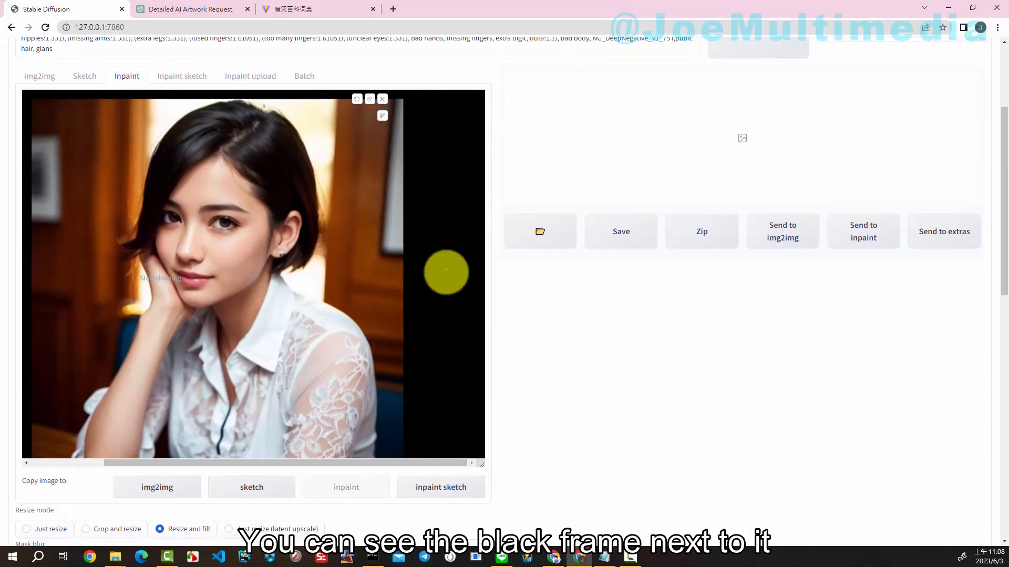
left_click_drag(456, 464, 381, 468)
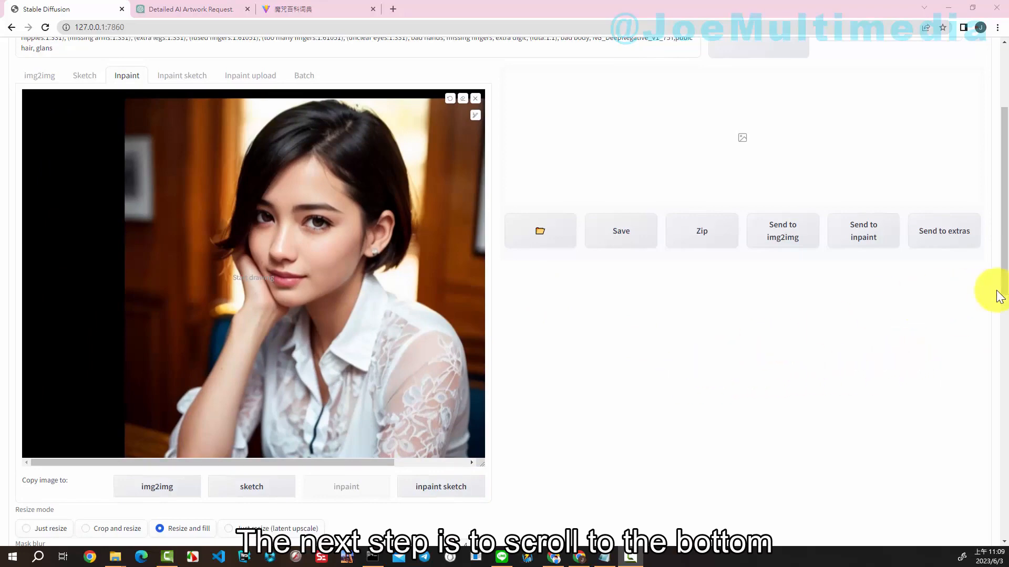
Set the inpaint mask blur and the only masked padding to 0, and the masked content to fill.
scroll(691, 340, "down", 5)
scroll(690, 343, "down", 2)
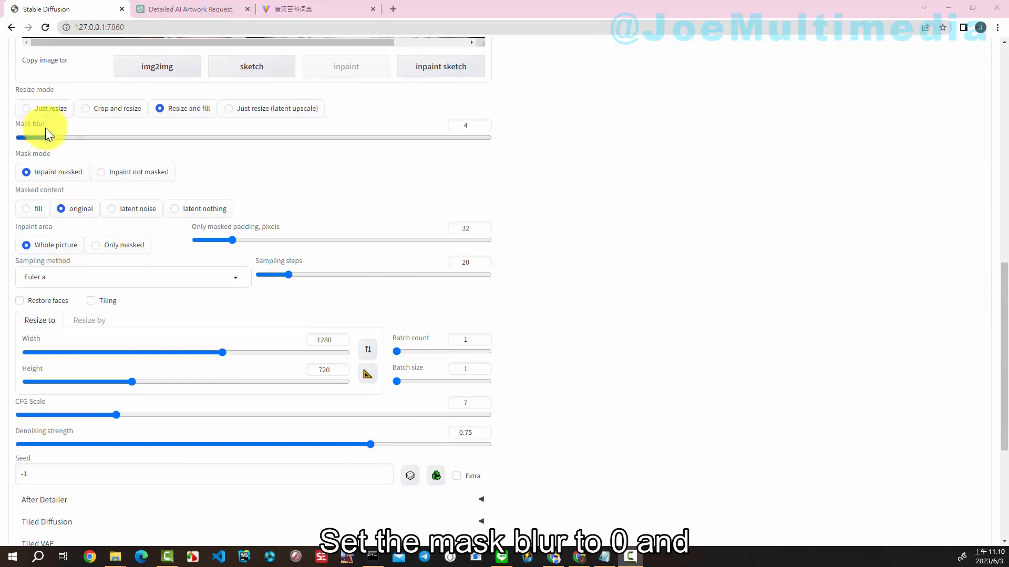
left_click_drag(51, 132, 11, 137)
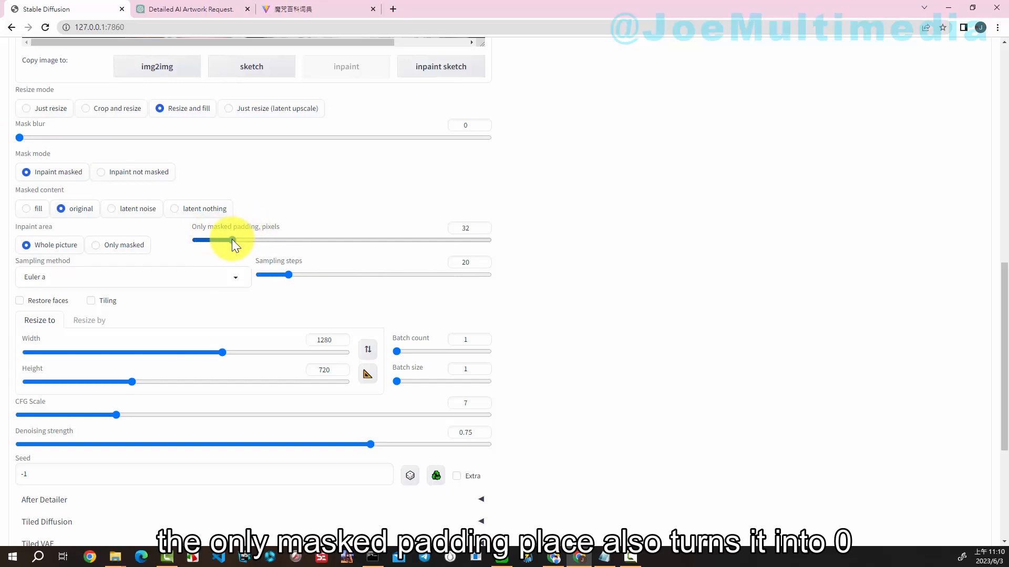
left_click_drag(232, 238, 193, 238)
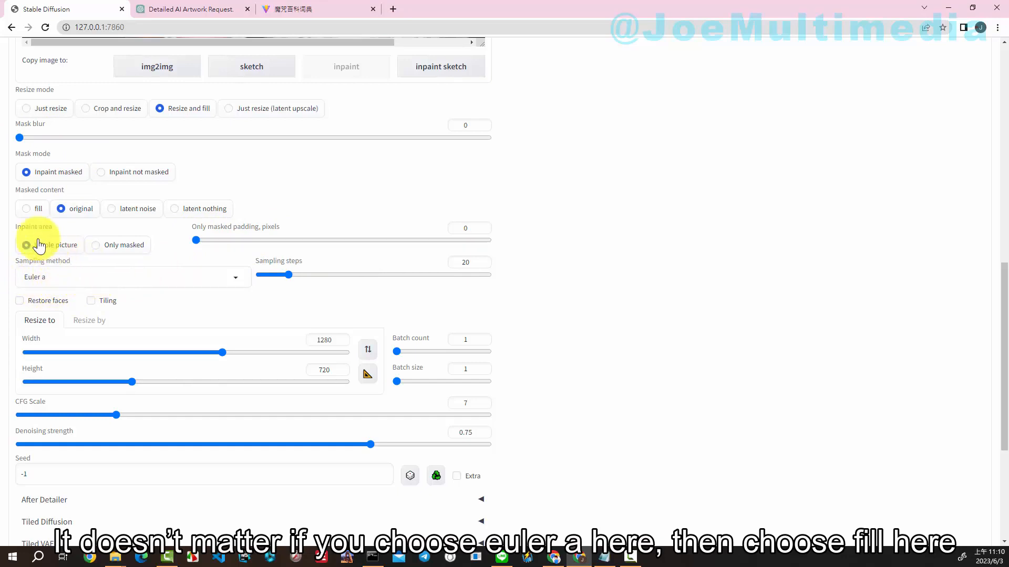
left_click(27, 209)
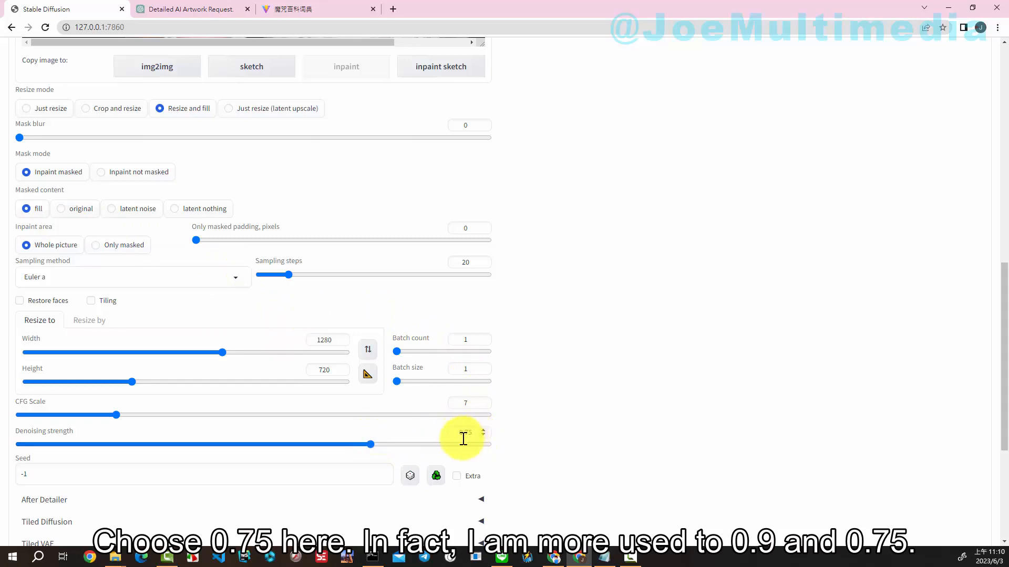
Set the denoising strength to 0.9 and generate the outpainted image.
left_click(371, 444)
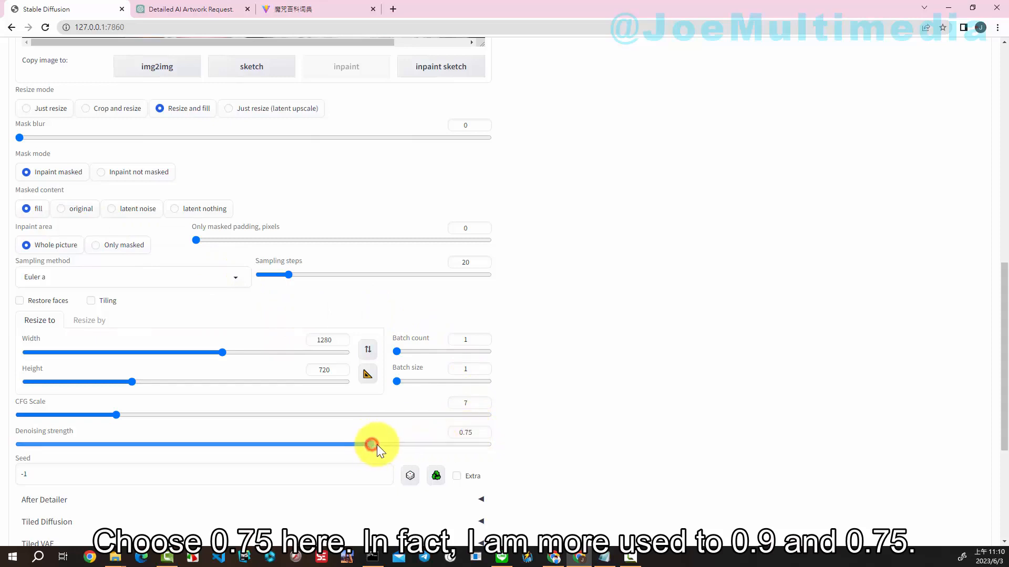
left_click_drag(377, 446, 440, 445)
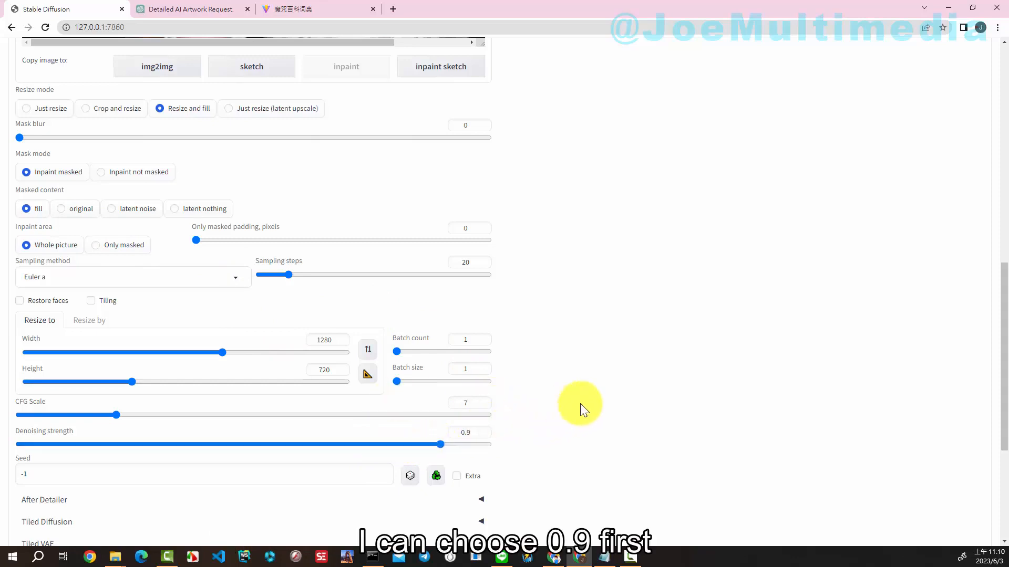
scroll(705, 391, "up", 11)
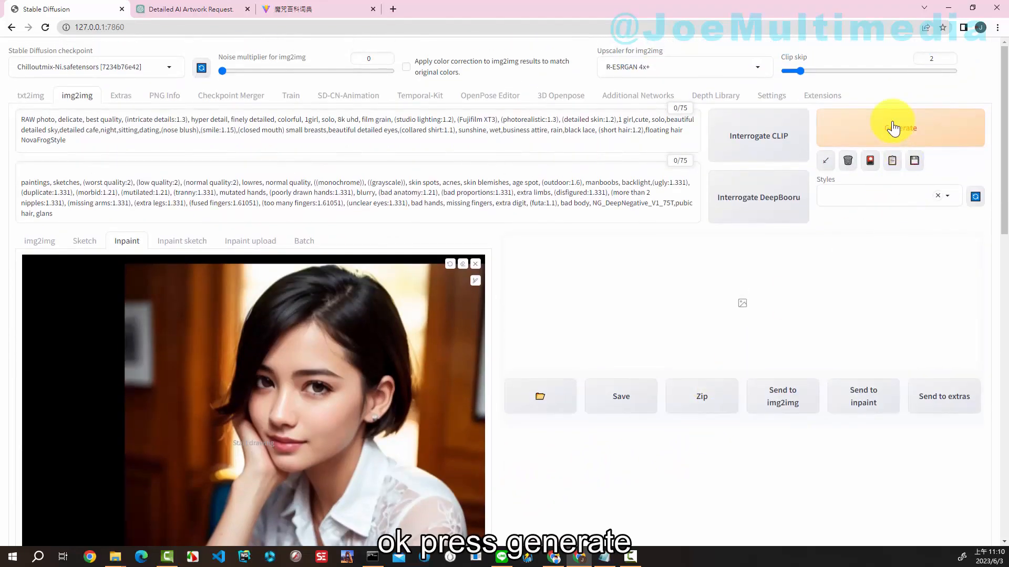
left_click(892, 128)
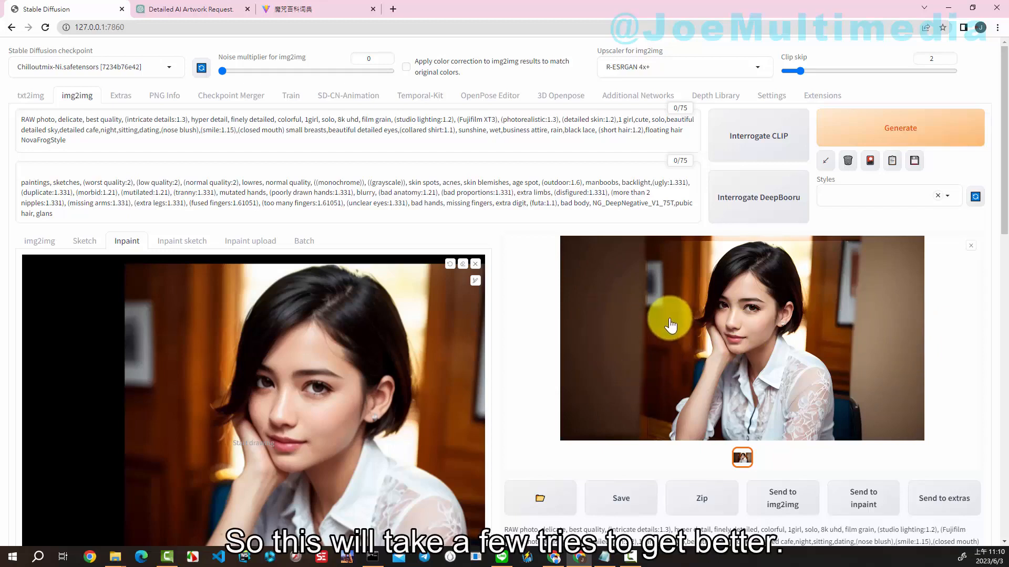
Regenerate the outpainted picture several times until the wooden background extends naturally on both sides of the portrait.
left_click(894, 127)
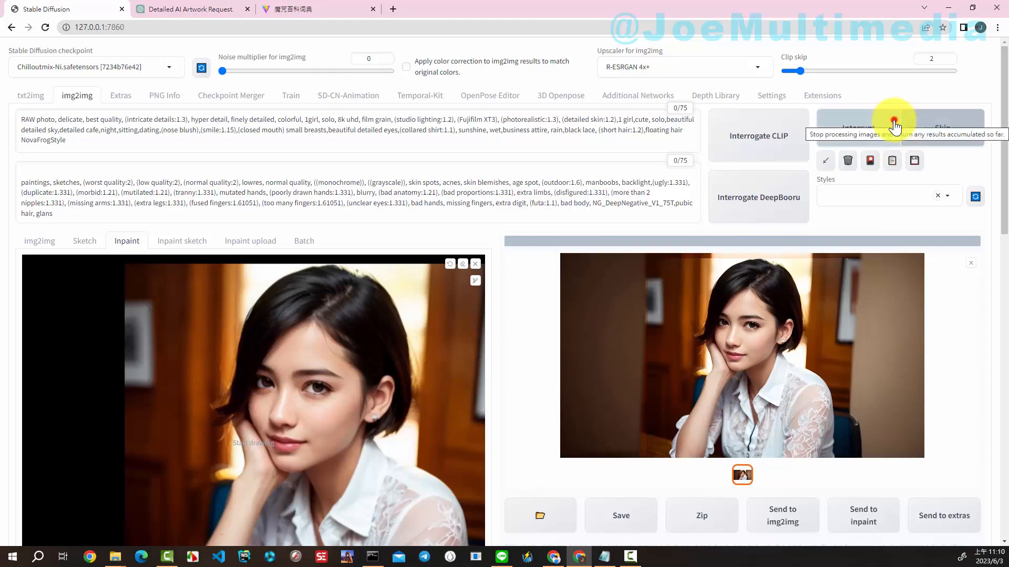
left_click(895, 121)
left_click(894, 121)
left_click(894, 122)
left_click(923, 133)
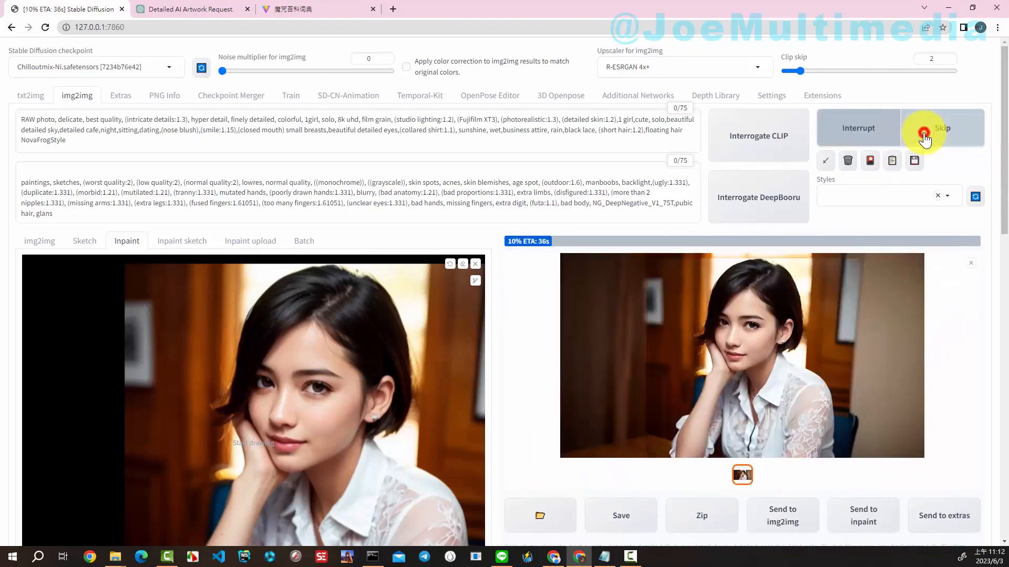
left_click(924, 135)
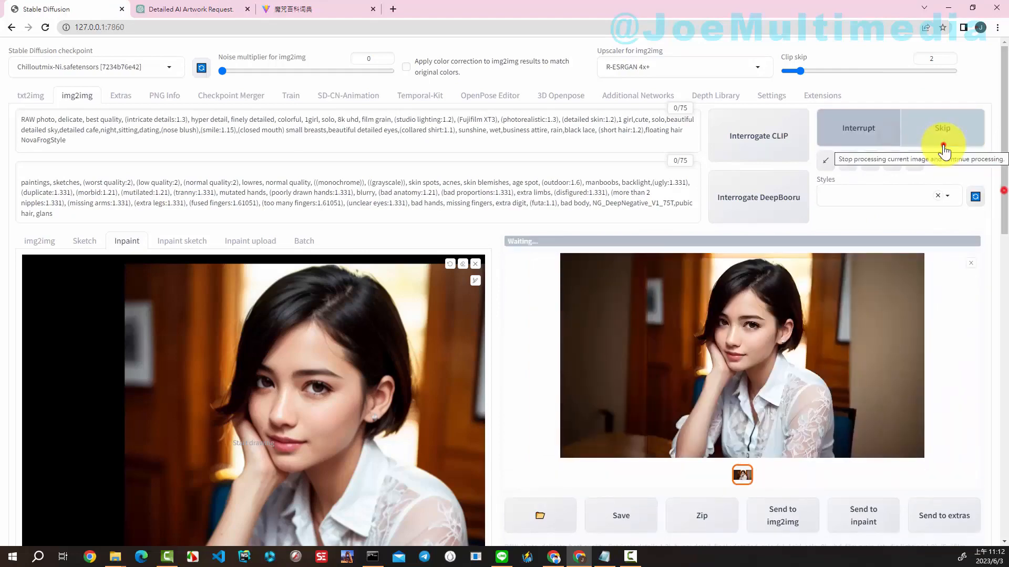
left_click(919, 130)
left_click(918, 130)
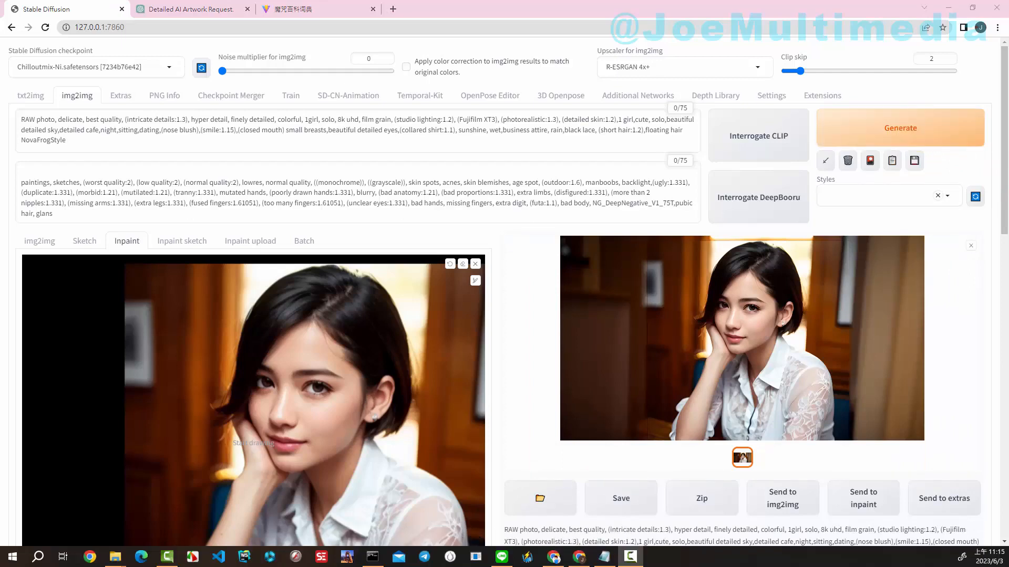
Send the outpainted picture to inpaint and mask the vertical seam to the left of the portrait with a slightly larger brush.
left_click(870, 505)
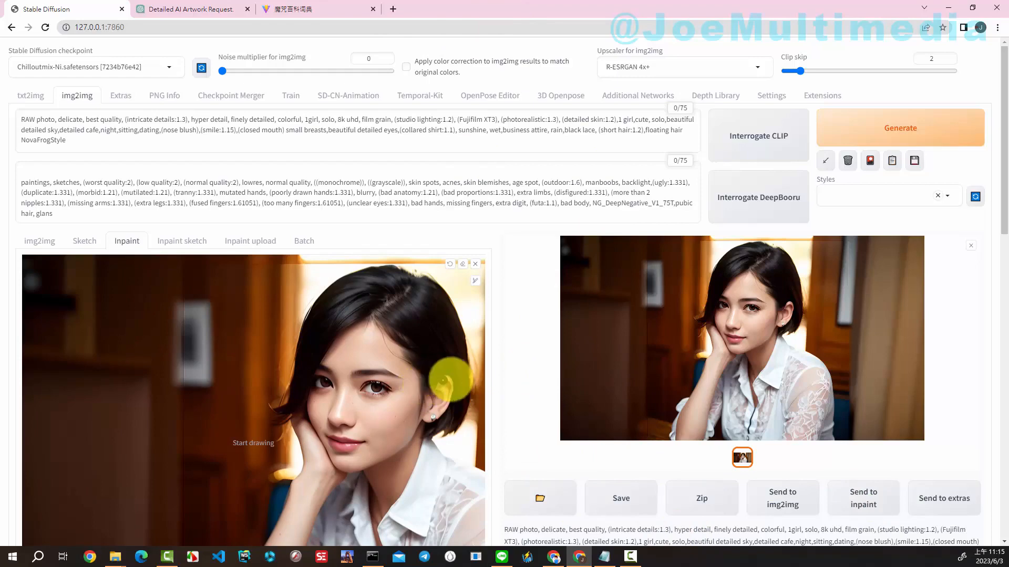
scroll(513, 373, "down", 5)
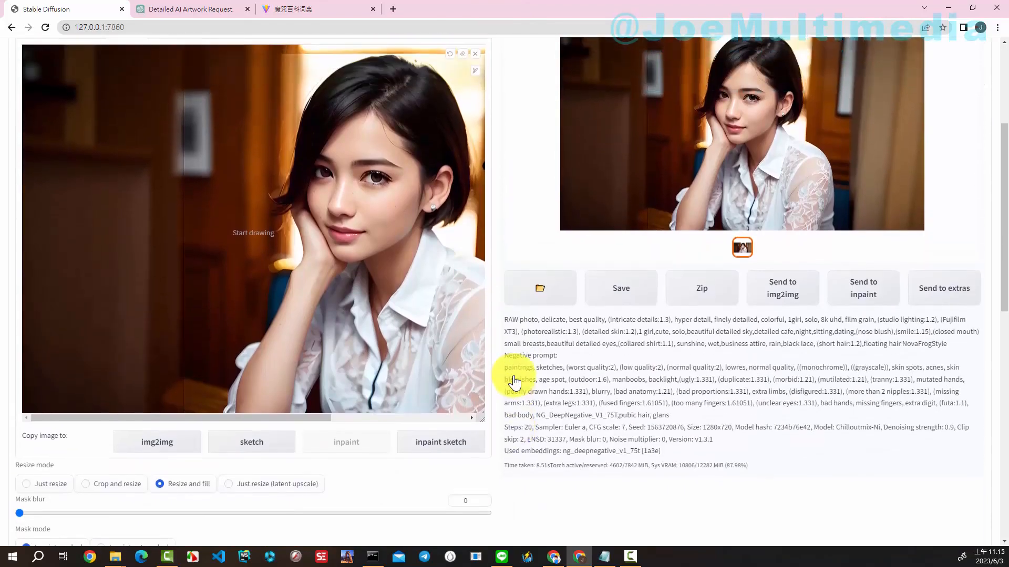
scroll(513, 379, "up", 2)
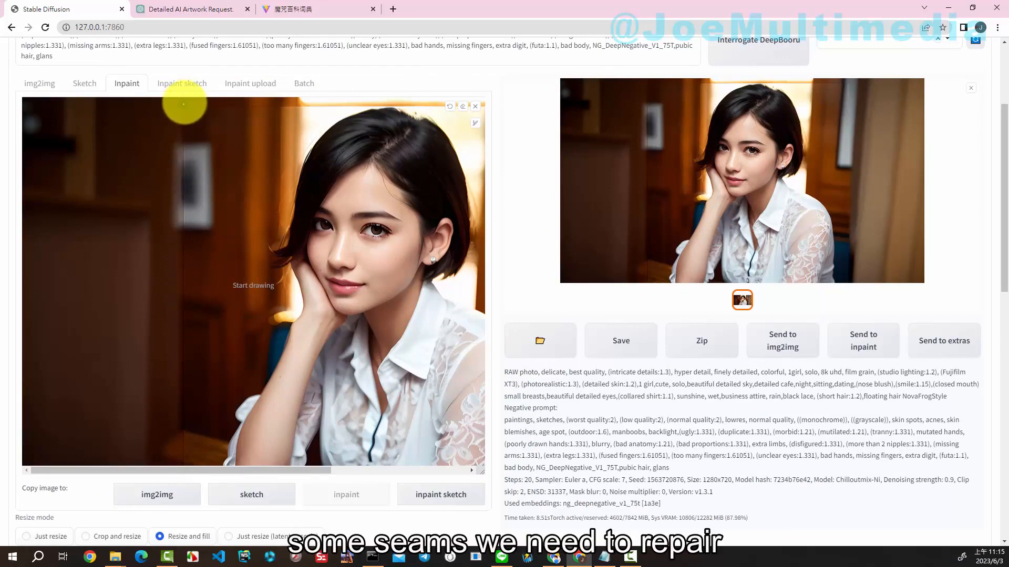
left_click(474, 123)
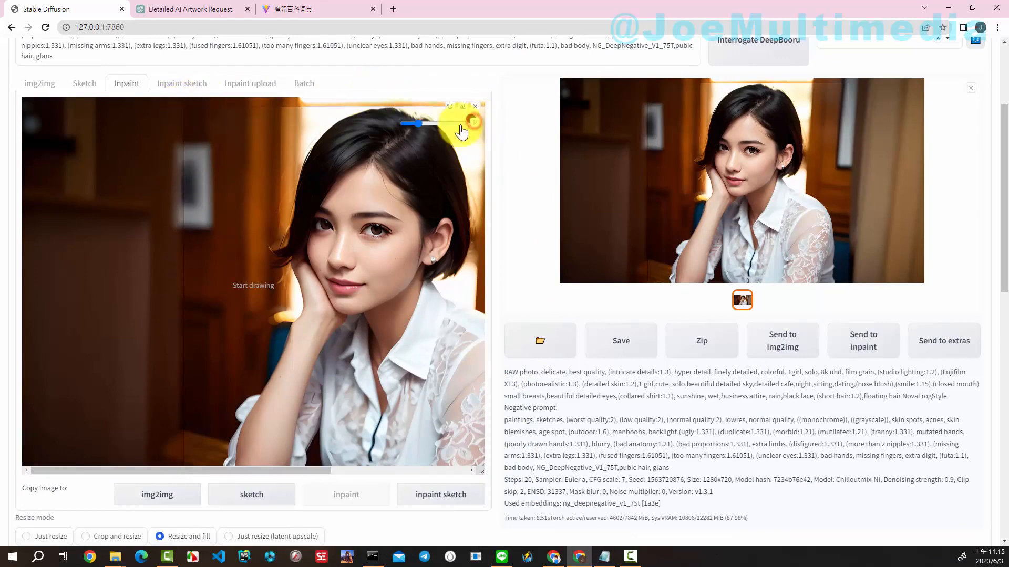
left_click_drag(421, 123, 425, 122)
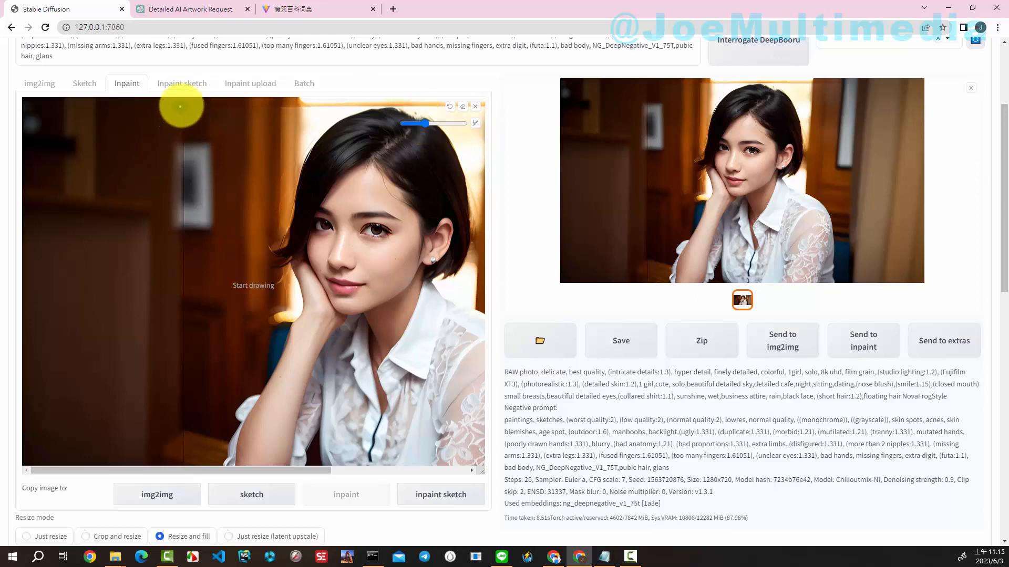
left_click_drag(184, 103, 181, 460)
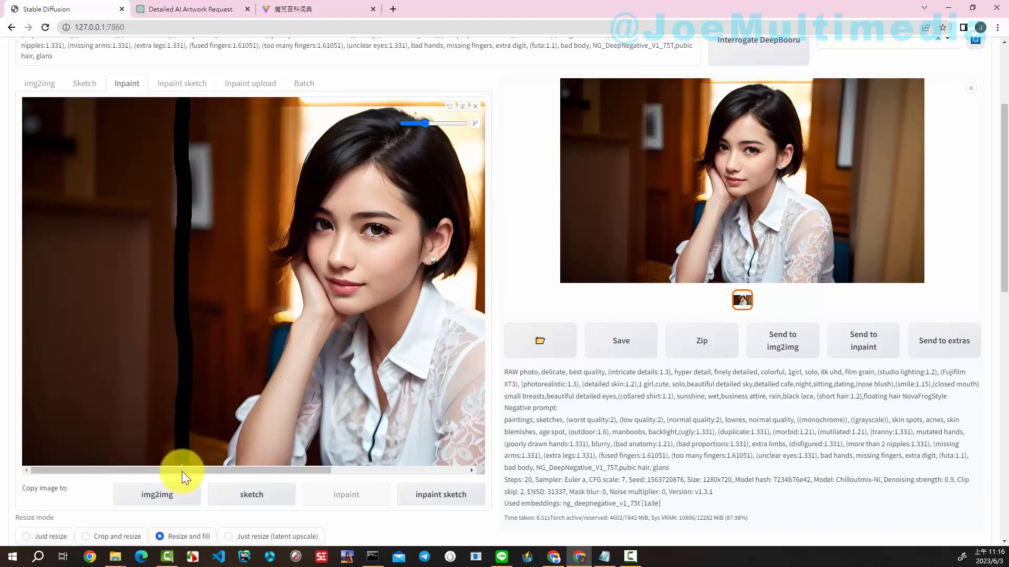
Generate the seam repair, extend the mask over the framed picture on the left wall, and generate again.
scroll(898, 229, "up", 1)
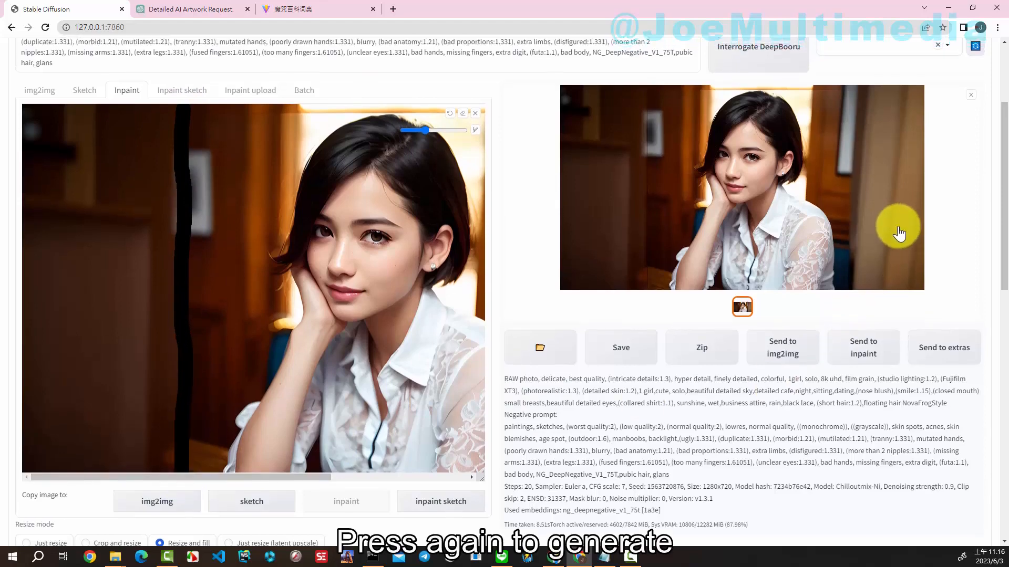
scroll(898, 230, "up", 3)
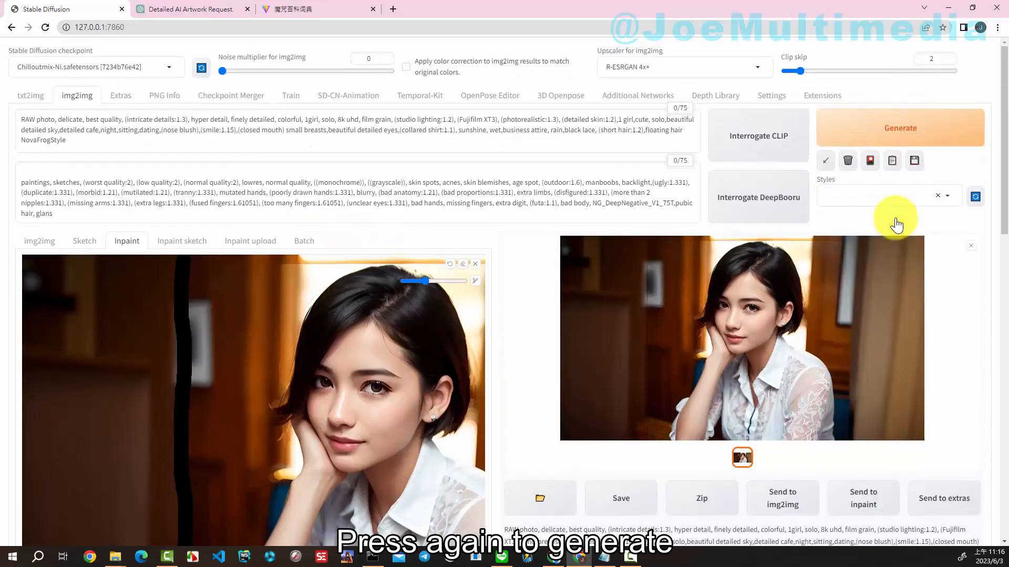
left_click(863, 130)
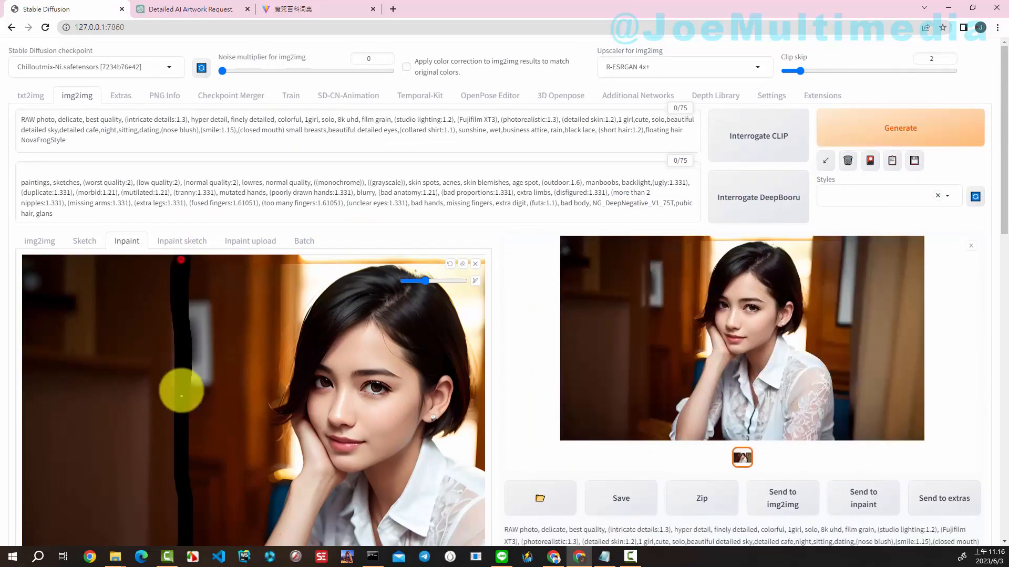
left_click(856, 130)
left_click_drag(191, 304, 198, 317)
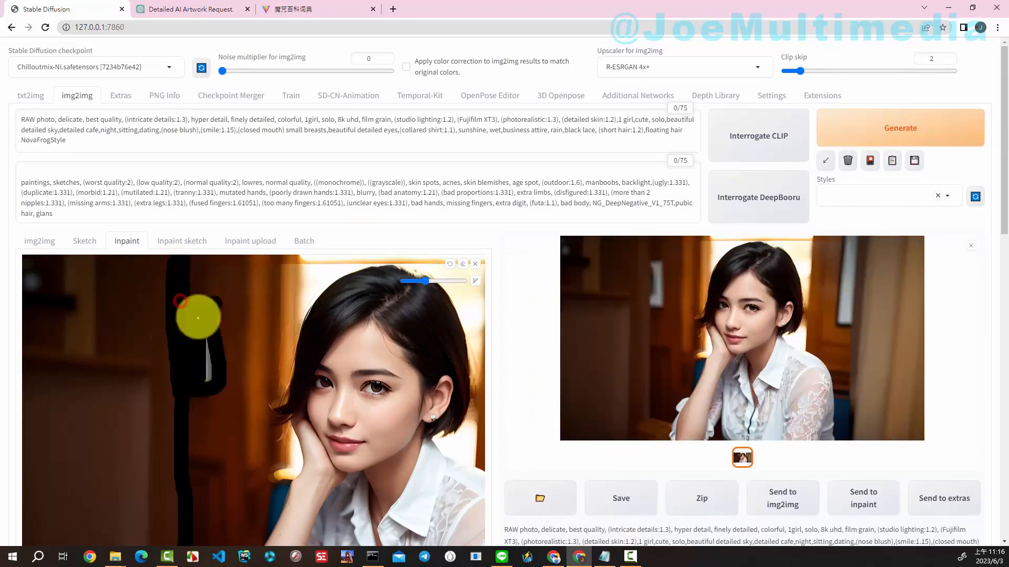
left_click(833, 133)
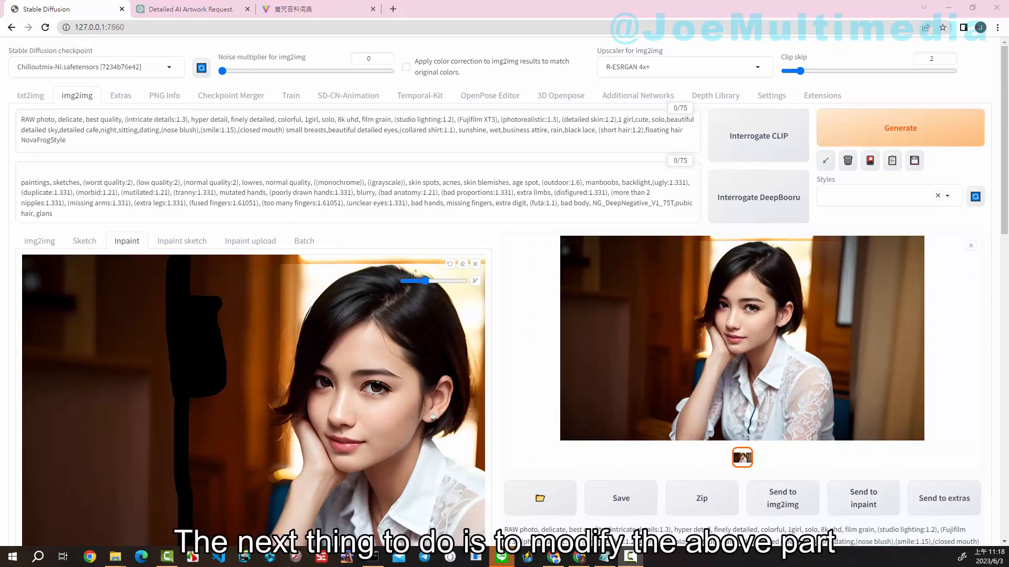
Replace the inpaint picture with the repaired result, mask the seam along its whole upper edge, and generate.
left_click(475, 261)
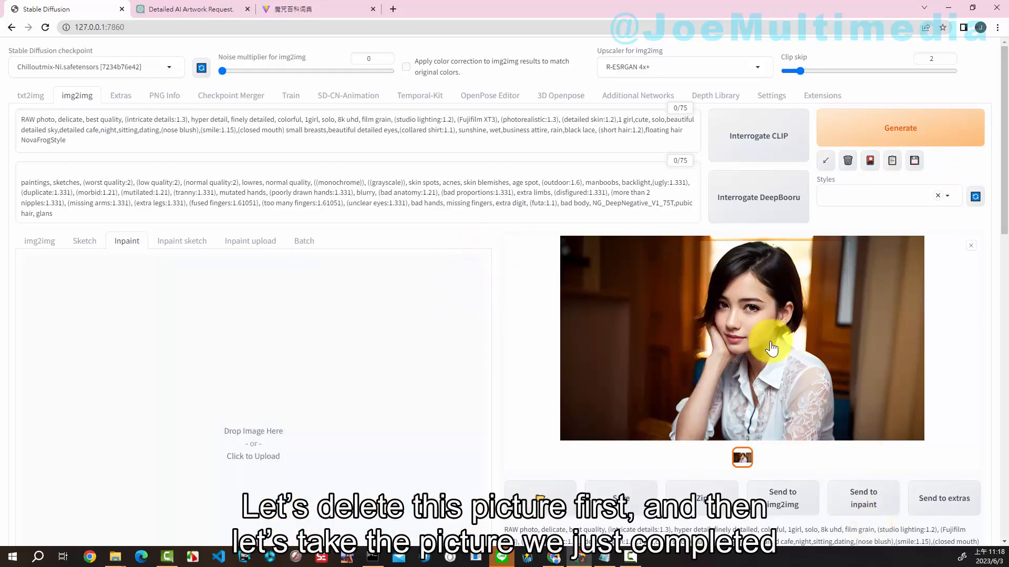
left_click(874, 510)
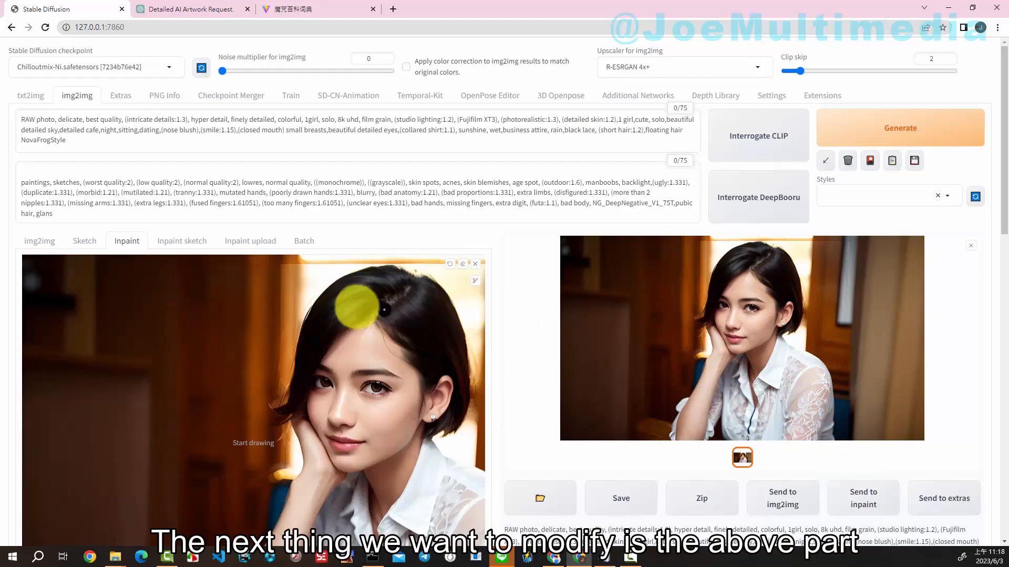
left_click_drag(31, 263, 482, 265)
scroll(297, 478, "down", 3)
left_click(916, 131)
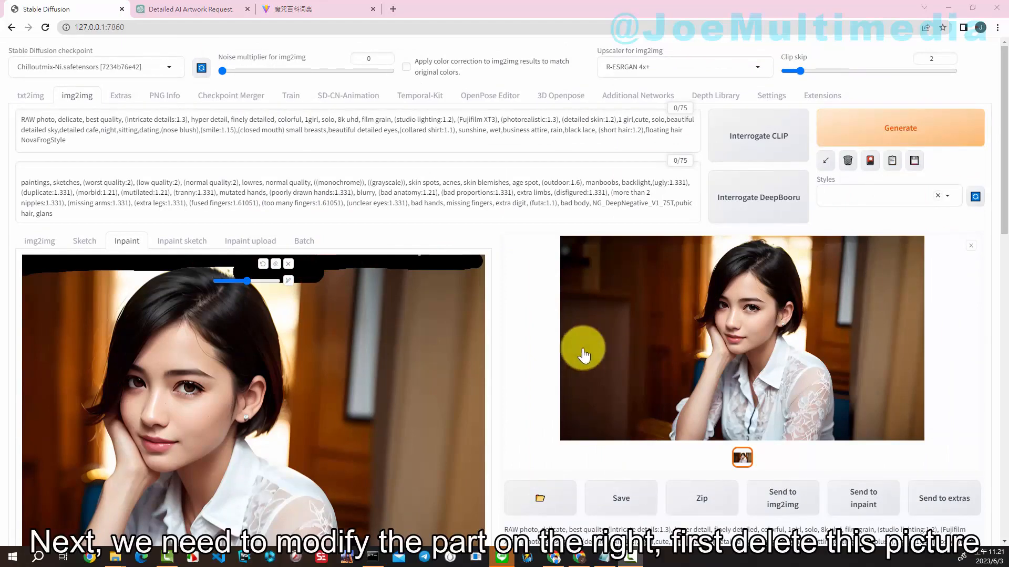
Load the latest result into inpaint, mask the white wall frame right of the portrait up to the image's upper edge, and generate.
left_click(289, 266)
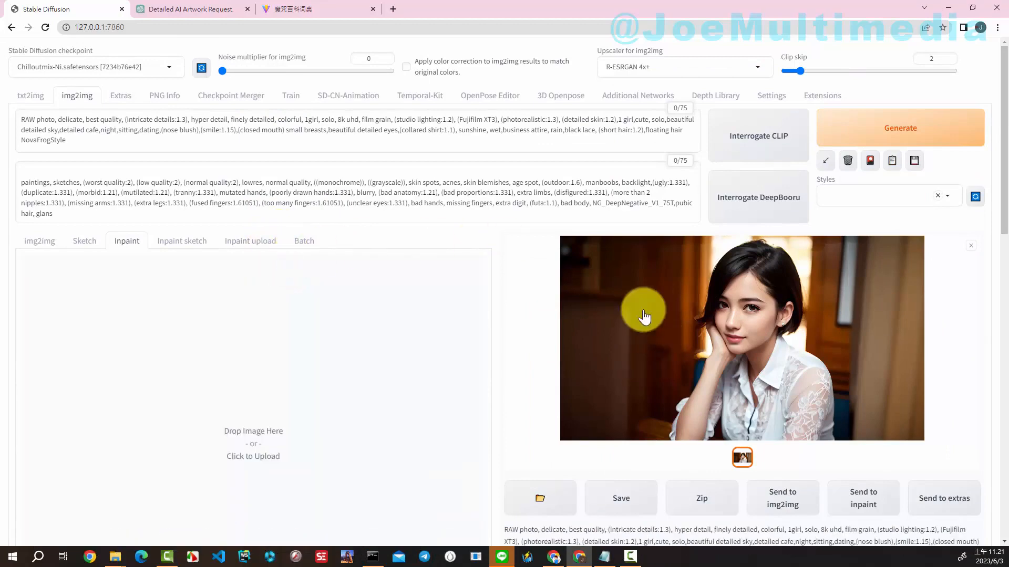
left_click(863, 503)
scroll(448, 428, "down", 3)
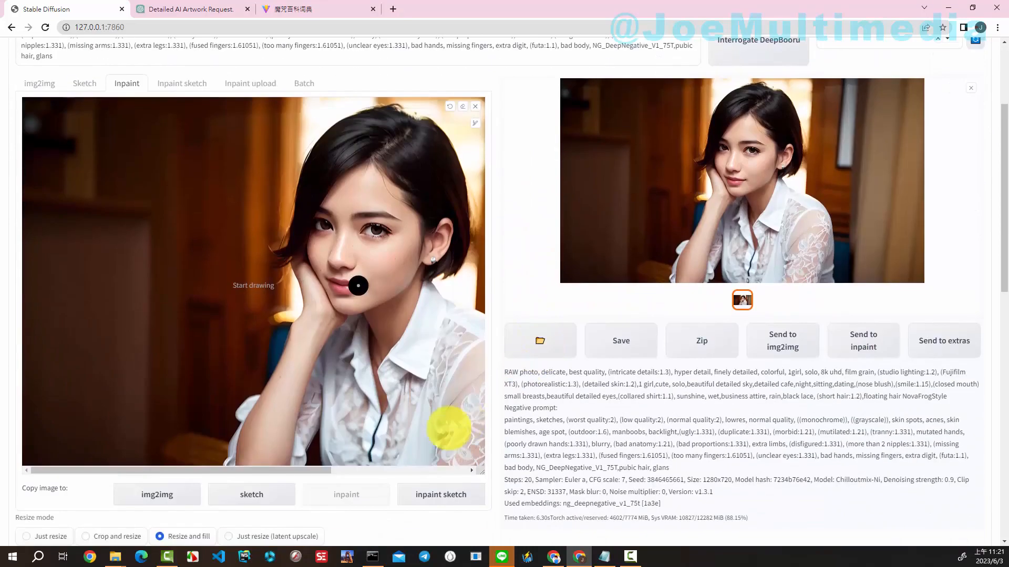
left_click_drag(317, 471, 483, 478)
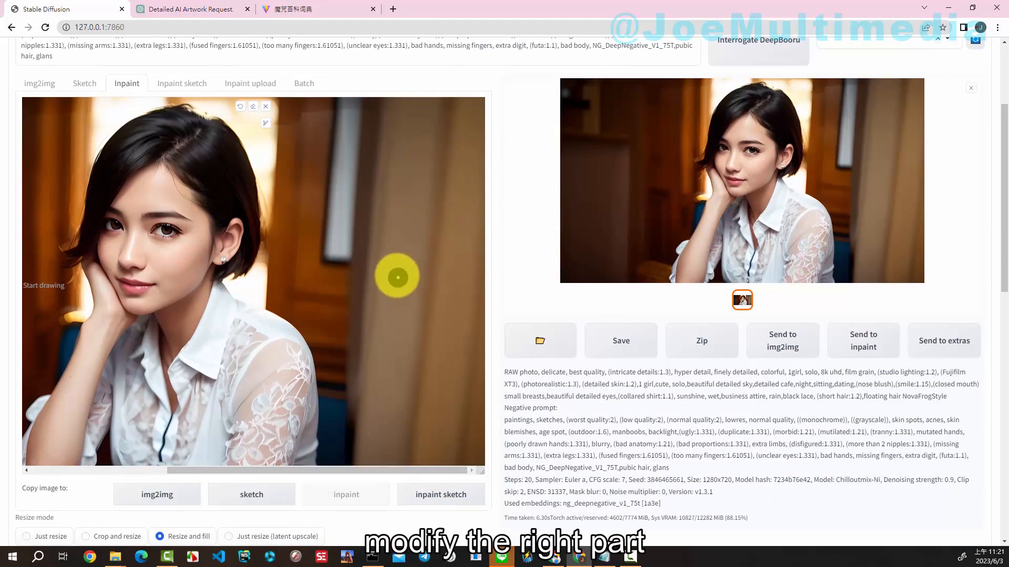
mouse_move(326, 263)
left_mouse_down()
mouse_move(338, 170)
mouse_move(344, 265)
mouse_move(340, 187)
mouse_move(344, 214)
left_mouse_up()
scroll(344, 214, "up", 3)
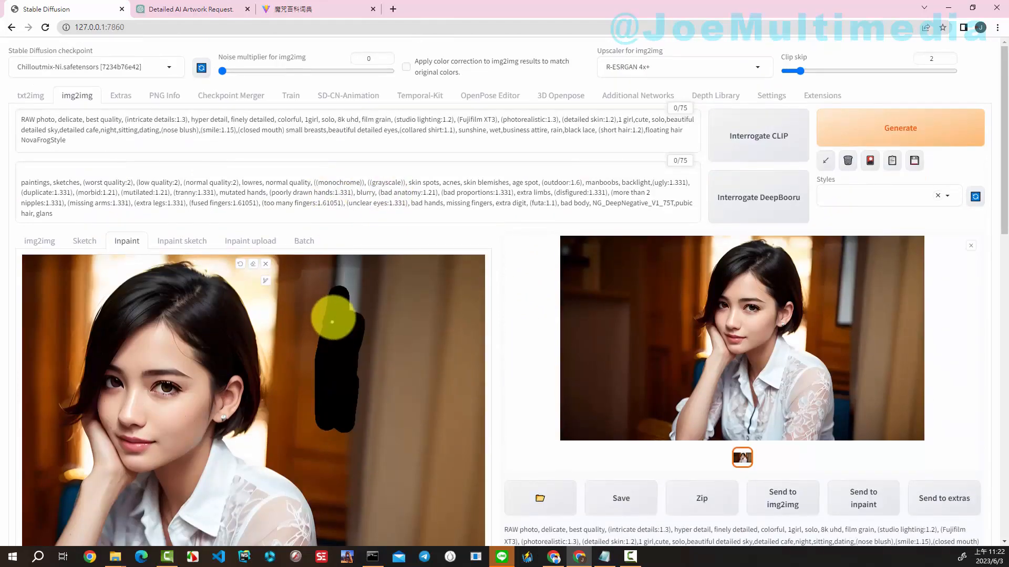
mouse_move(334, 315)
left_mouse_down()
mouse_move(340, 263)
mouse_move(344, 322)
mouse_move(356, 261)
left_mouse_up()
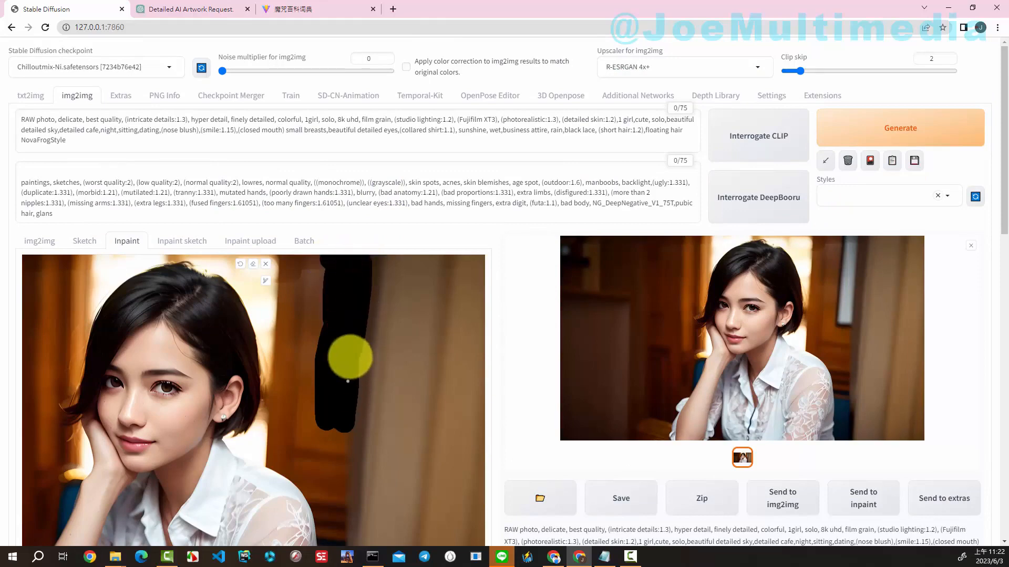
left_click(850, 133)
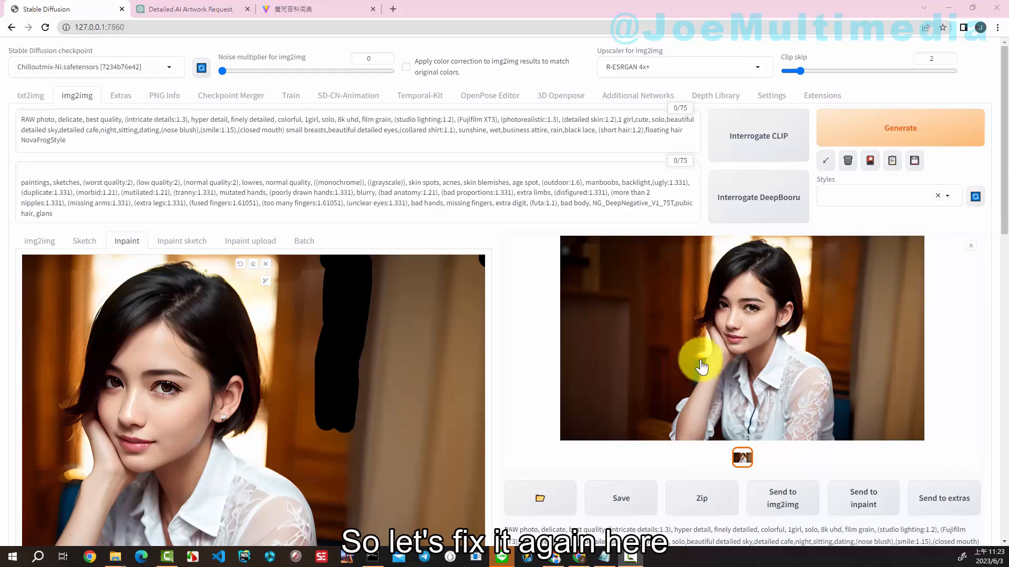
Load the latest result into inpaint, mask the blue chair patch beside the woman's raised arm, and generate.
left_click(265, 265)
left_click(857, 501)
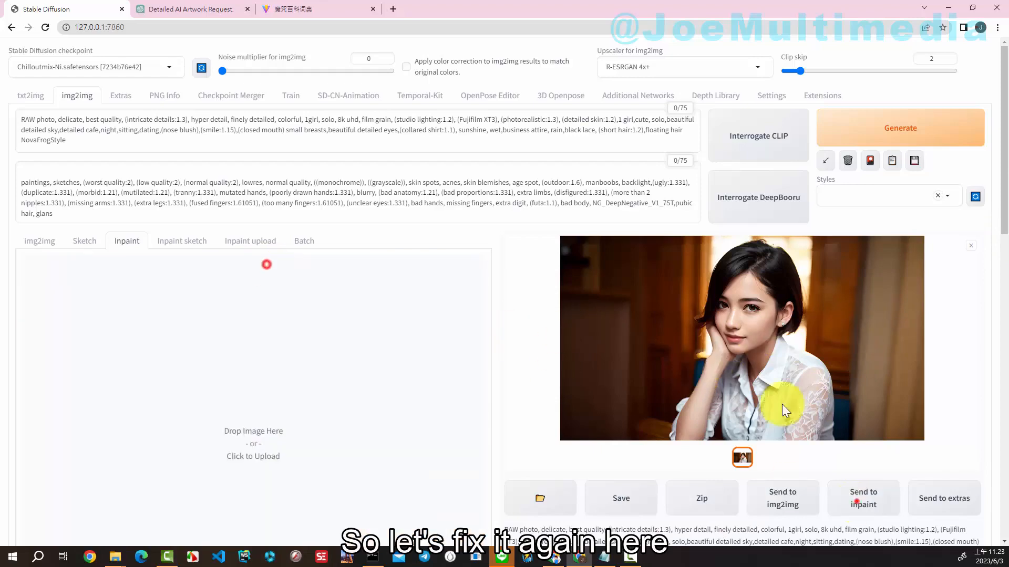
scroll(268, 318, "down", 4)
left_click_drag(266, 285, 277, 278)
left_click_drag(279, 276, 283, 274)
scroll(283, 274, "up", 4)
left_click(905, 122)
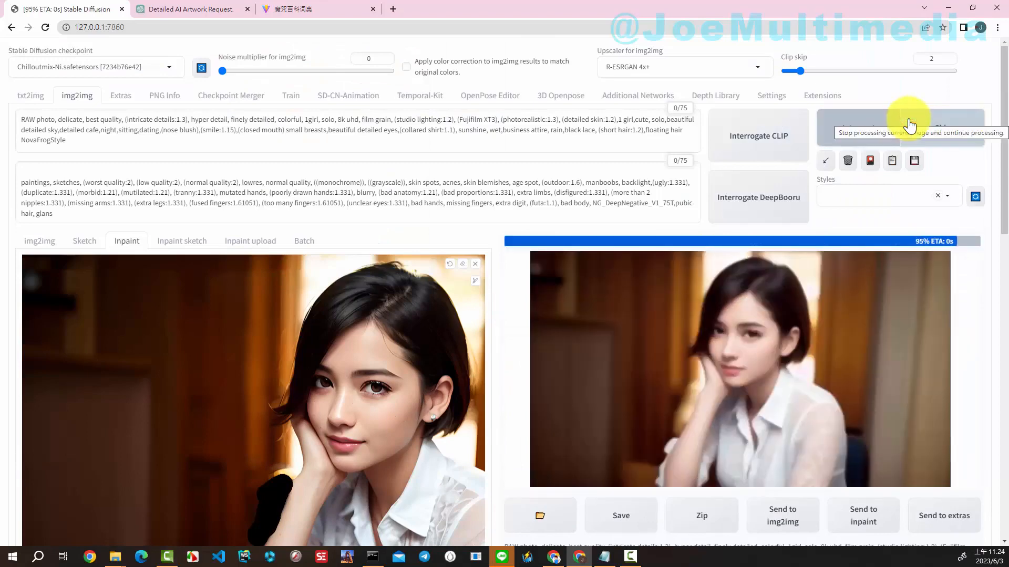
Undo the chair mask, repaint it over a smaller area beside the arm with a smaller brush, and generate again.
scroll(450, 110, "down", 3)
left_click(450, 106)
left_click(475, 123)
left_click_drag(437, 123, 417, 123)
mouse_move(289, 323)
left_mouse_down()
mouse_move(267, 374)
mouse_move(276, 347)
left_mouse_up()
scroll(276, 347, "up", 3)
left_click(892, 131)
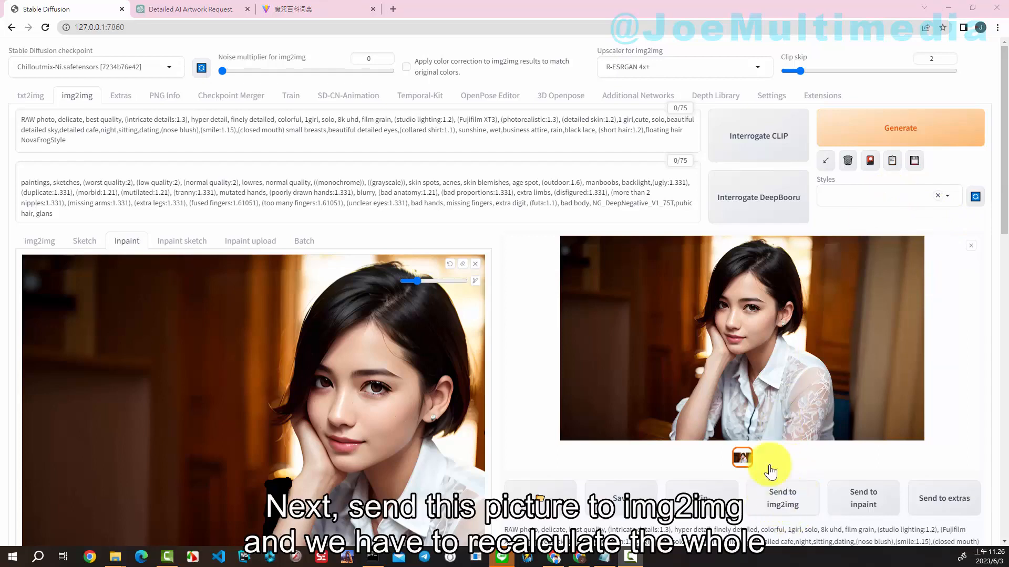
Replace the old picture in img2img with the repaired widescreen result.
left_click(780, 503)
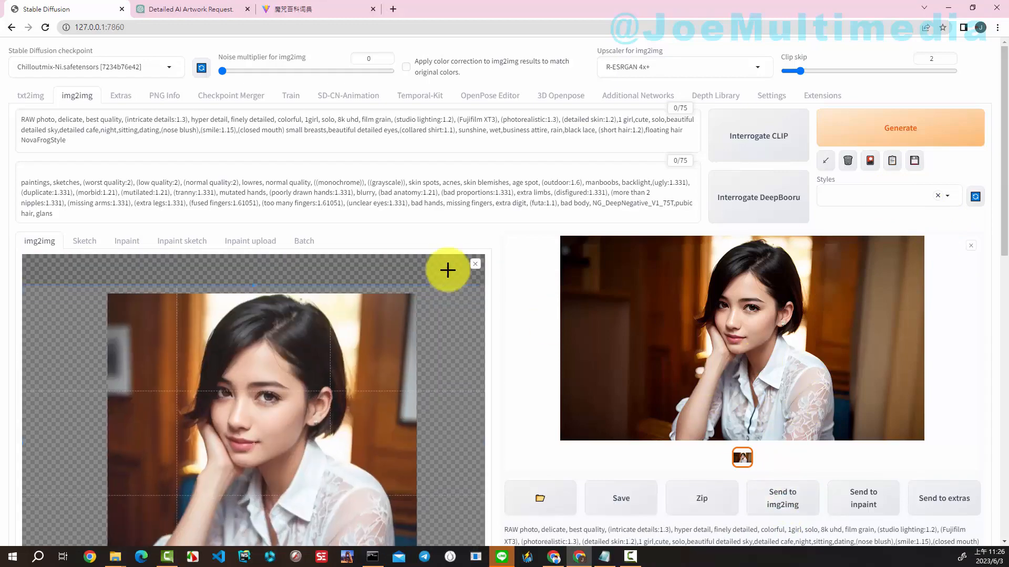
left_click(478, 263)
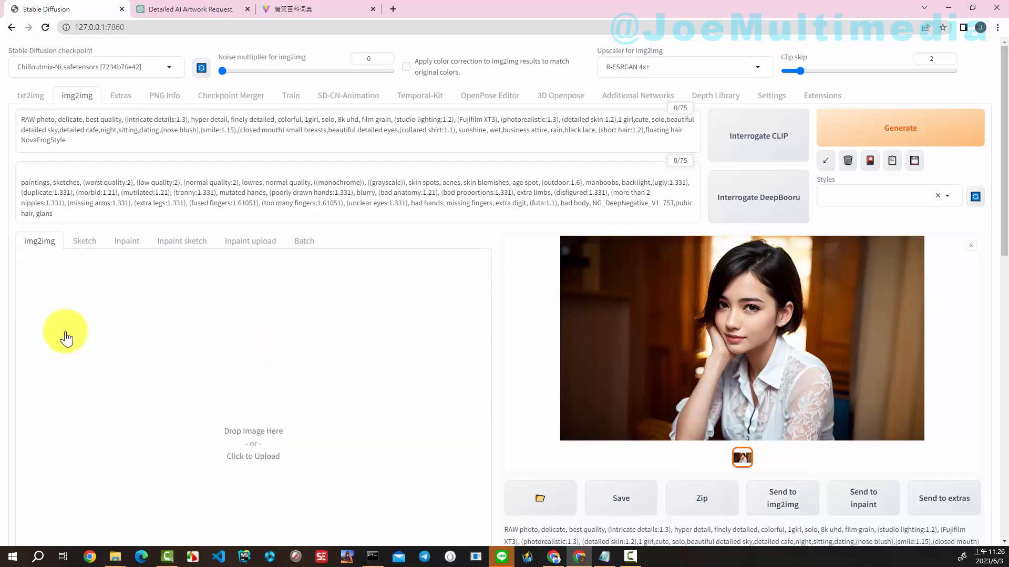
left_click(789, 512)
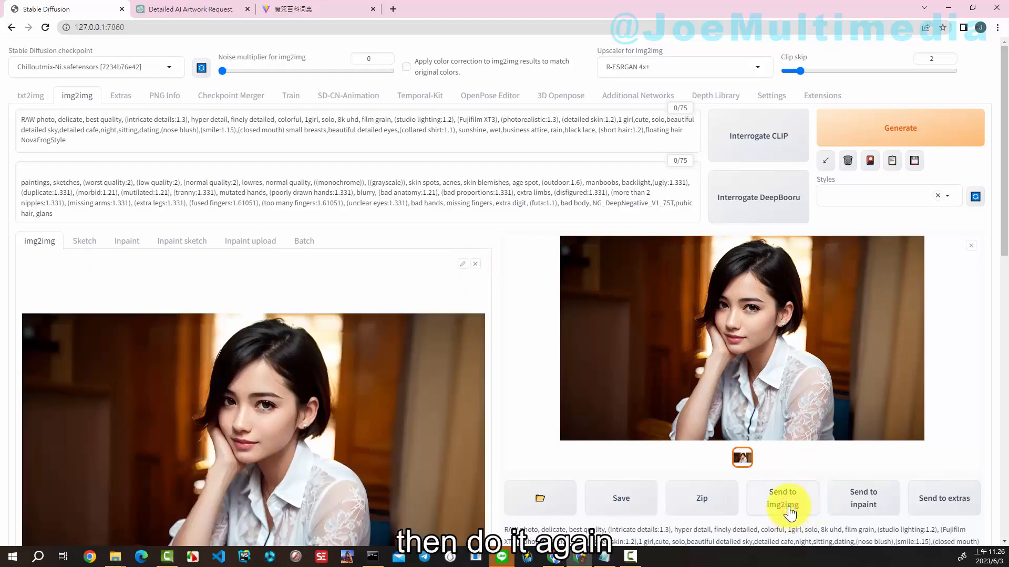
Set the img2img sampling method to DPM++ 2M SDE Karras and the denoising strength to 0.3.
scroll(580, 443, "down", 3)
scroll(581, 381, "down", 3)
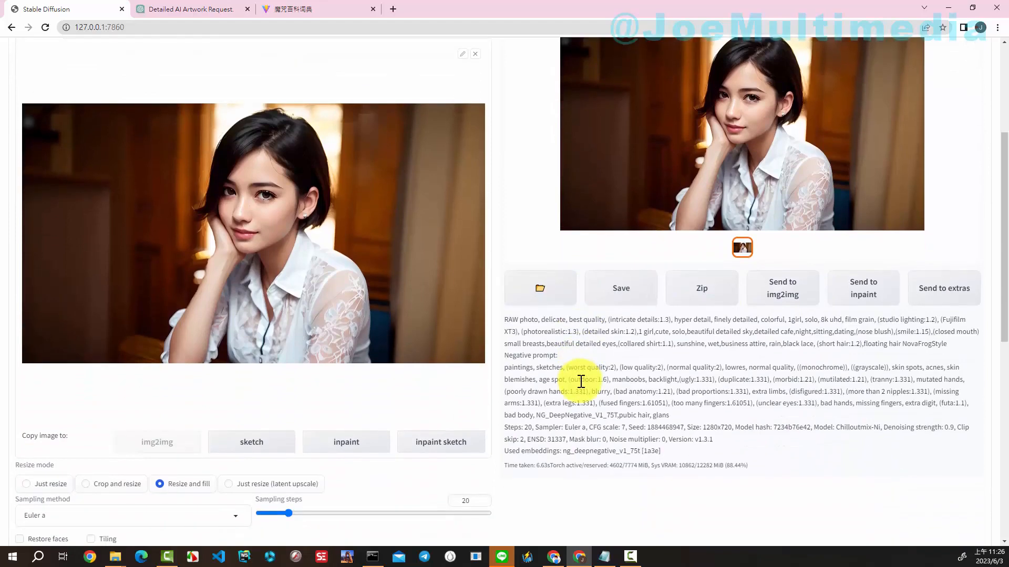
scroll(581, 380, "down", 2)
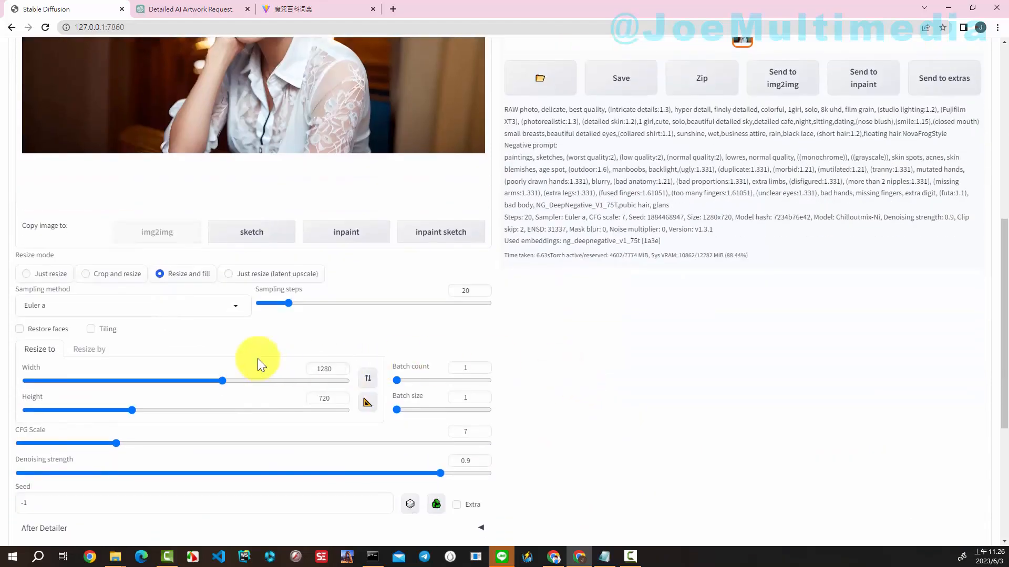
left_click(231, 307)
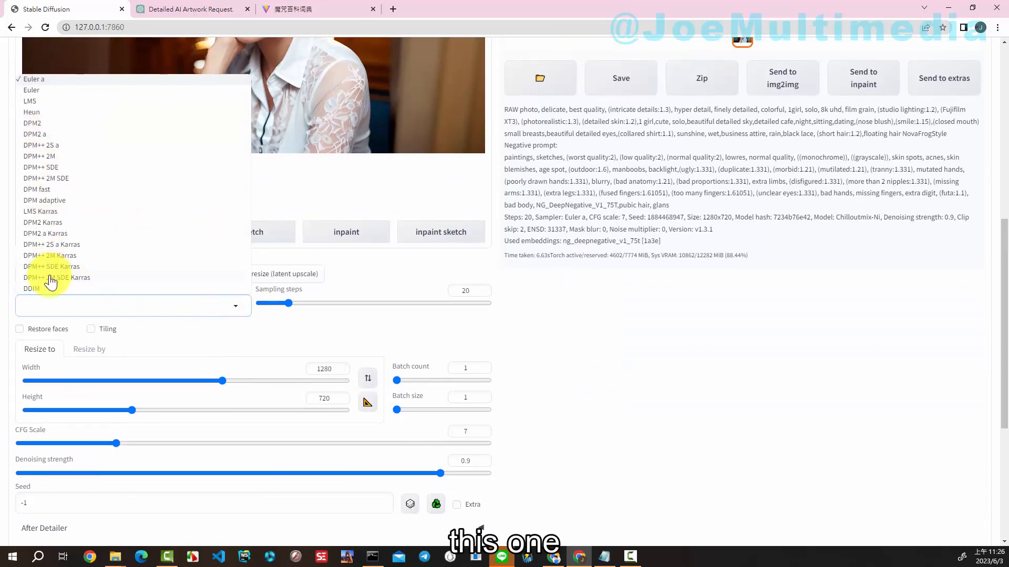
left_click(50, 277)
scroll(504, 316, "down", 2)
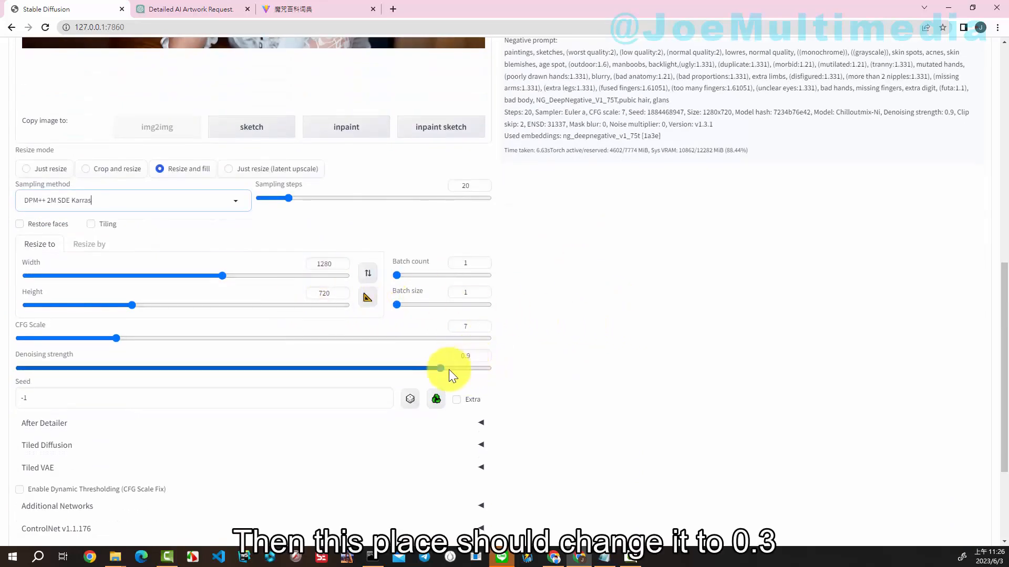
left_click_drag(439, 367, 141, 377)
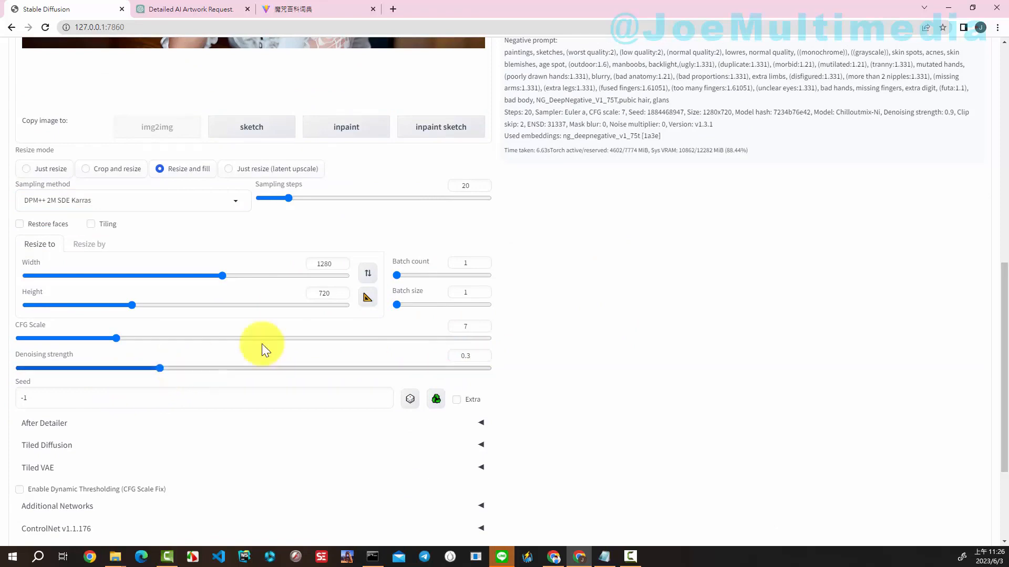
Choose the Ultimate SD upscale script for img2img with R-ESRGAN 4x+ as its upscaler.
scroll(594, 331, "down", 3)
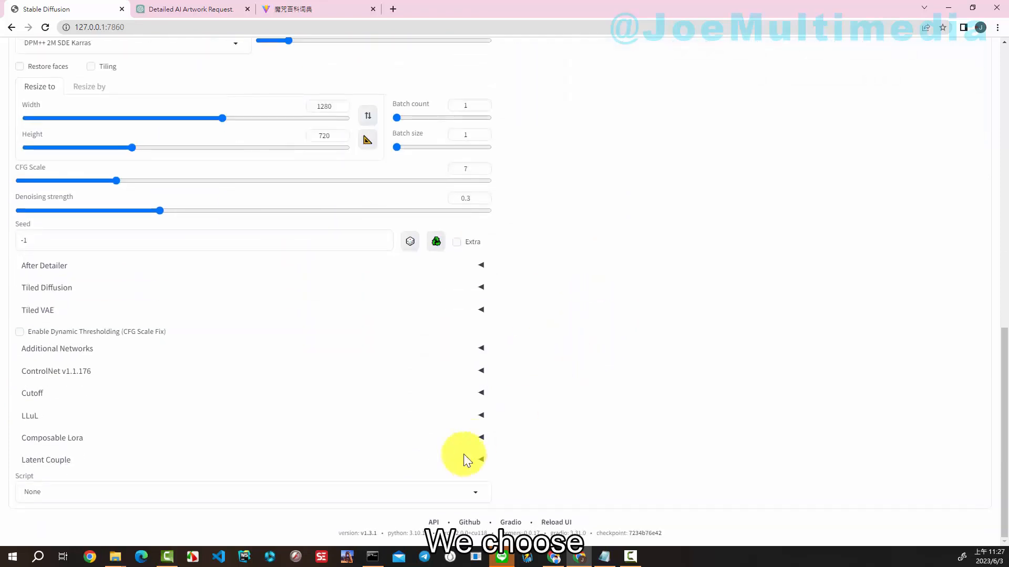
left_click(475, 488)
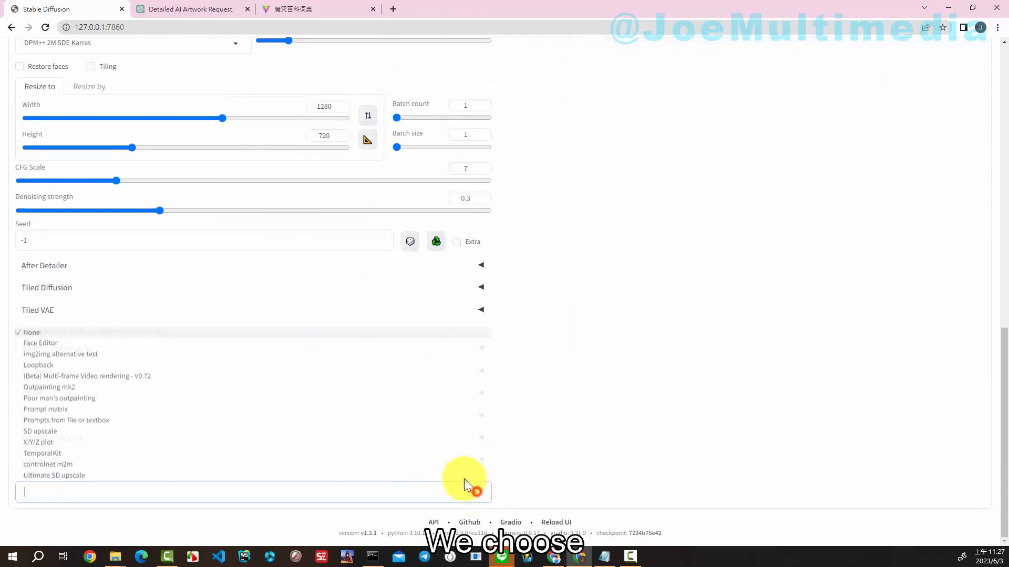
left_click(63, 475)
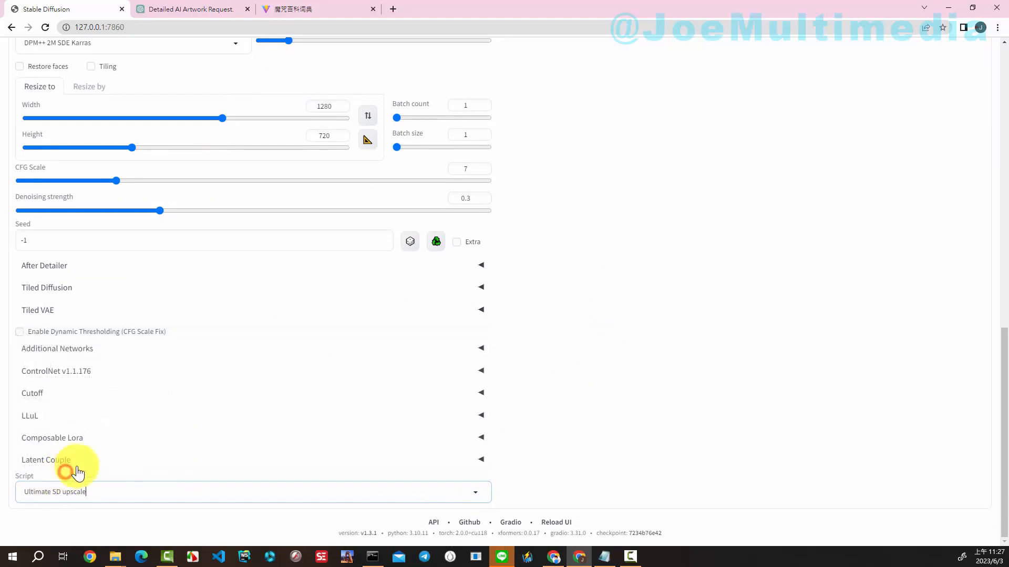
scroll(591, 383, "down", 4)
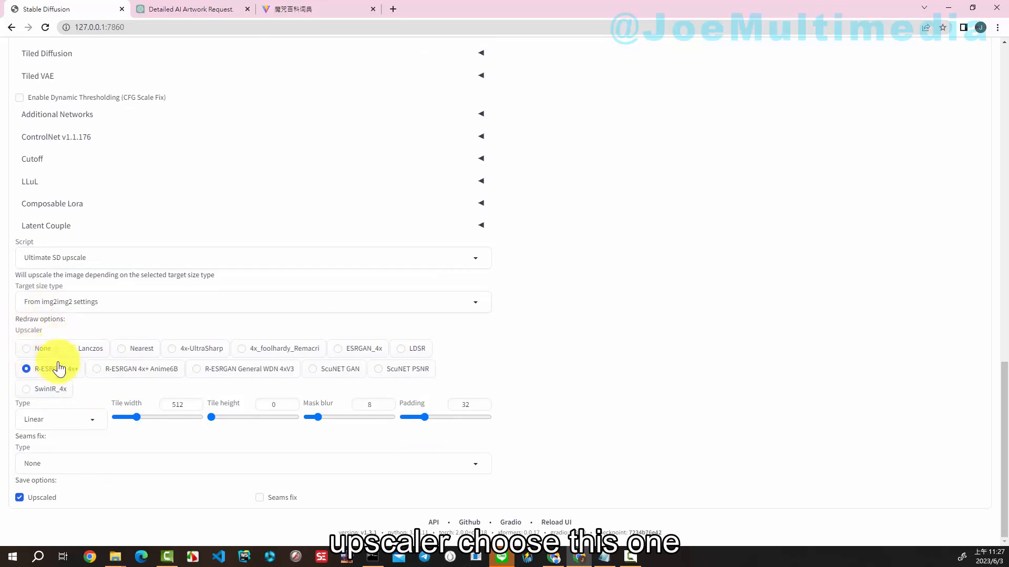
Configure the upscale script with the Chess redraw type, tile width and height of 768, and Scale from image size as the target size type.
left_click(93, 421)
left_click(37, 394)
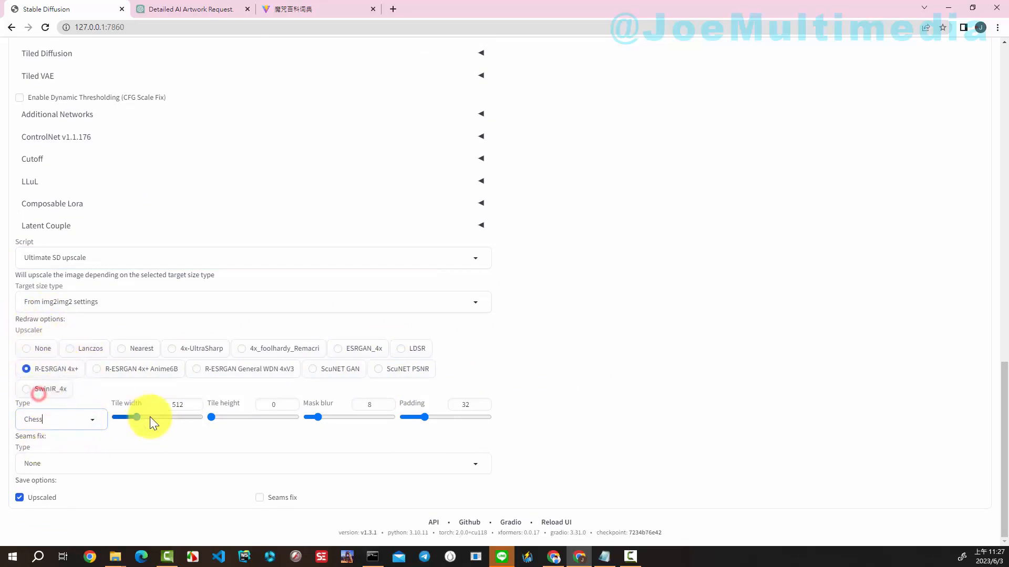
double_click(177, 406)
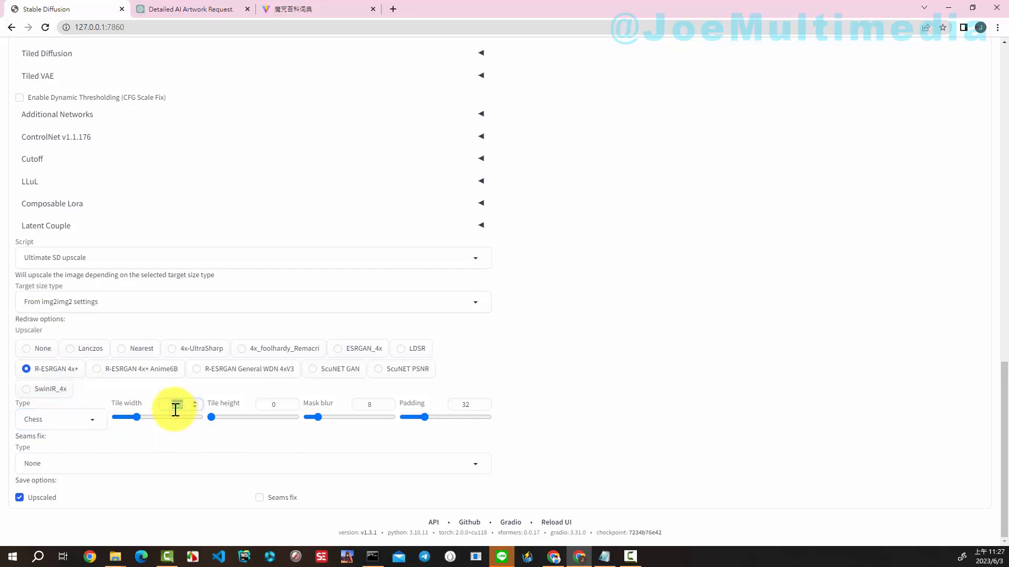
type("768")
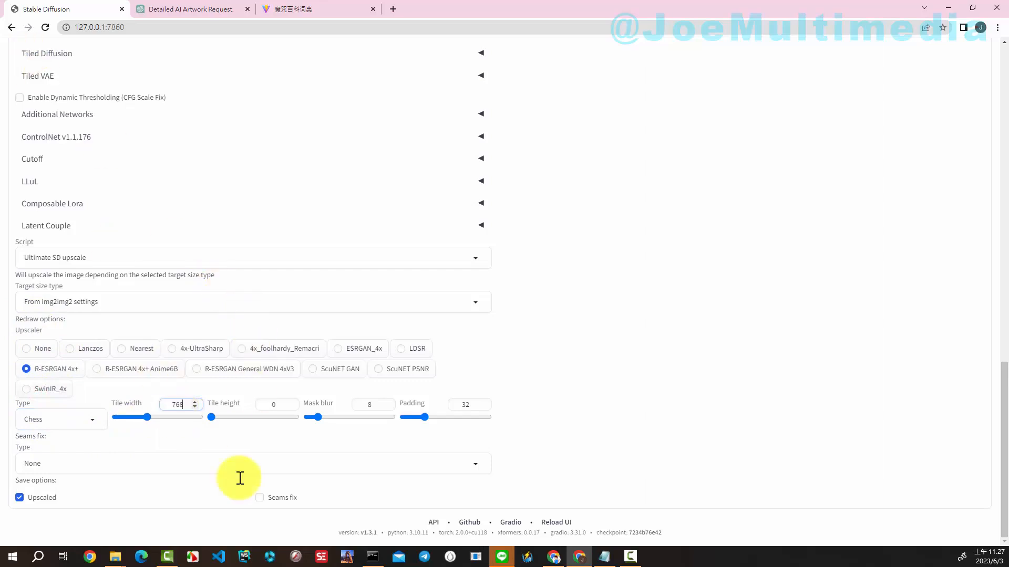
double_click(277, 403)
type("7")
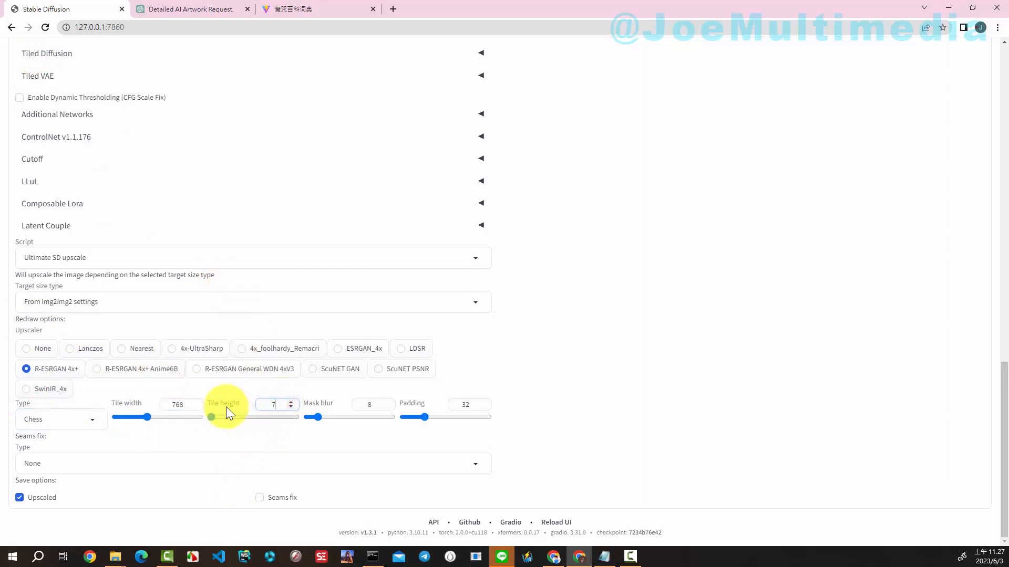
type("68")
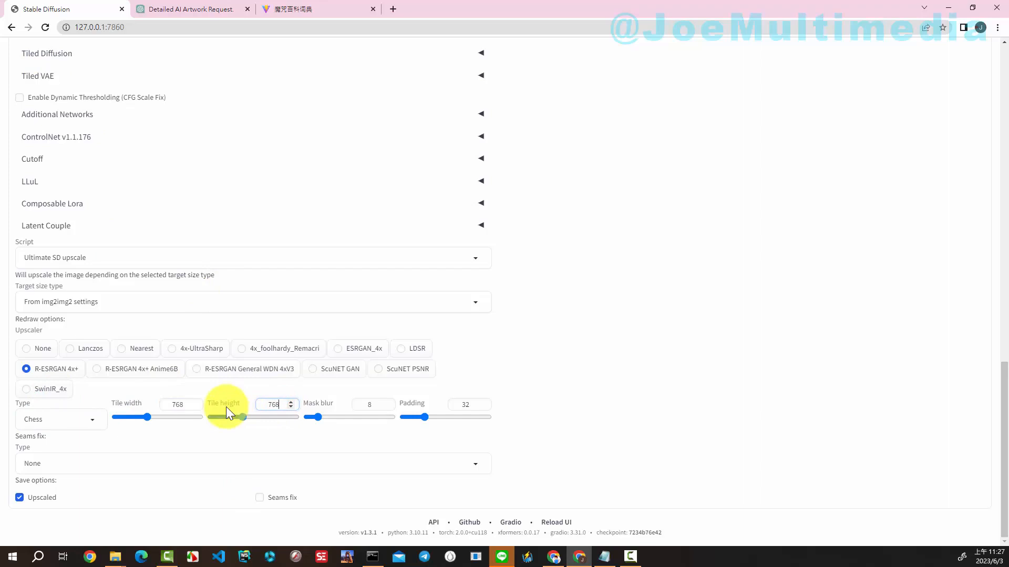
left_click(478, 305)
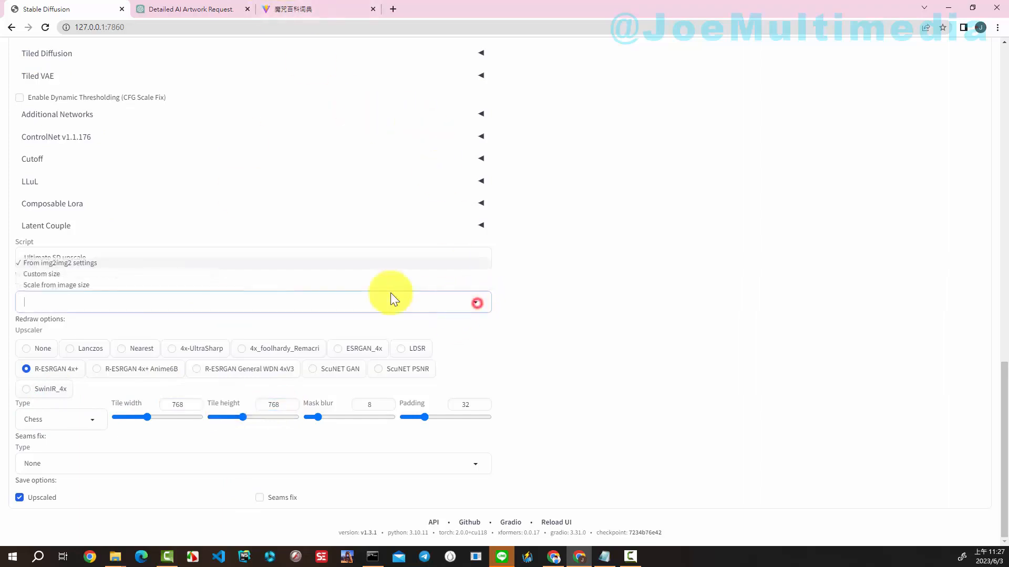
left_click(39, 287)
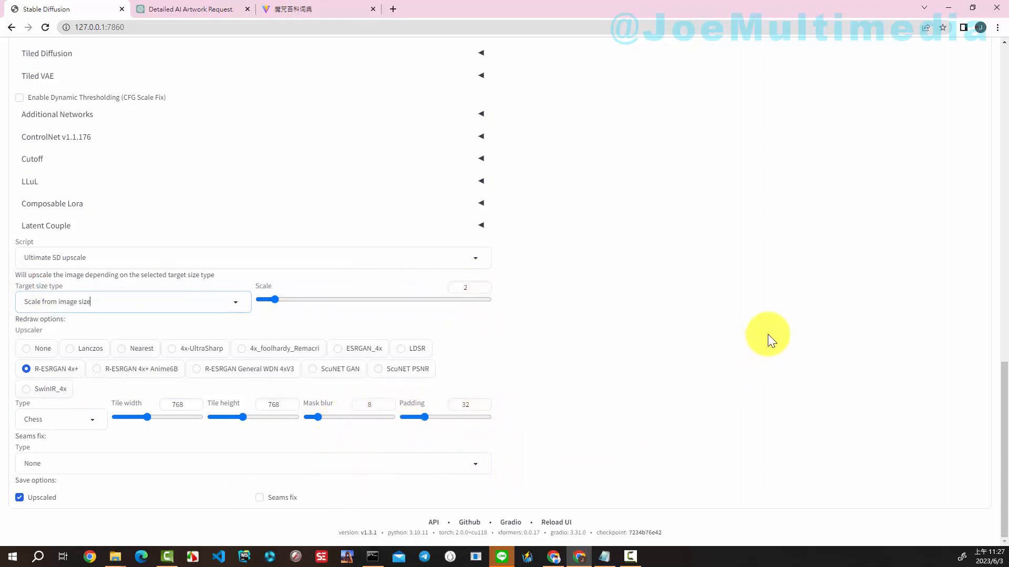
Generate the upscaled image and open the result in the enlarged view.
scroll(767, 335, "up", 15)
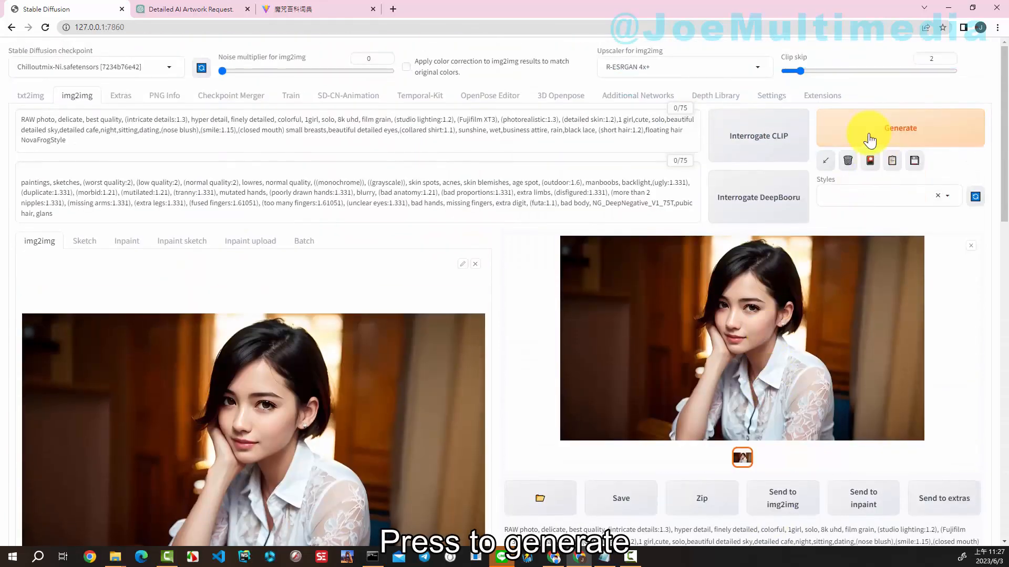
left_click(869, 138)
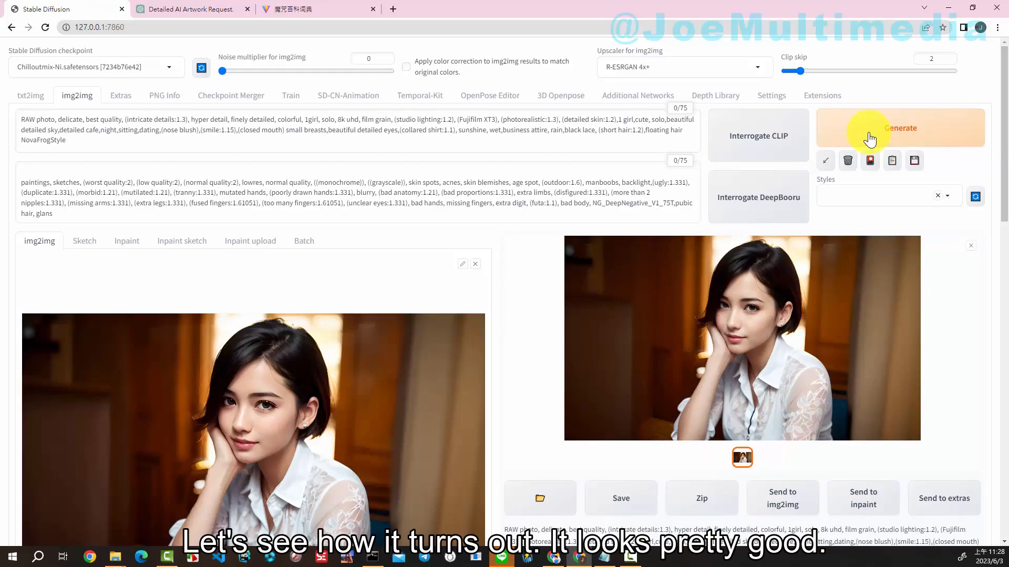
left_click(652, 432)
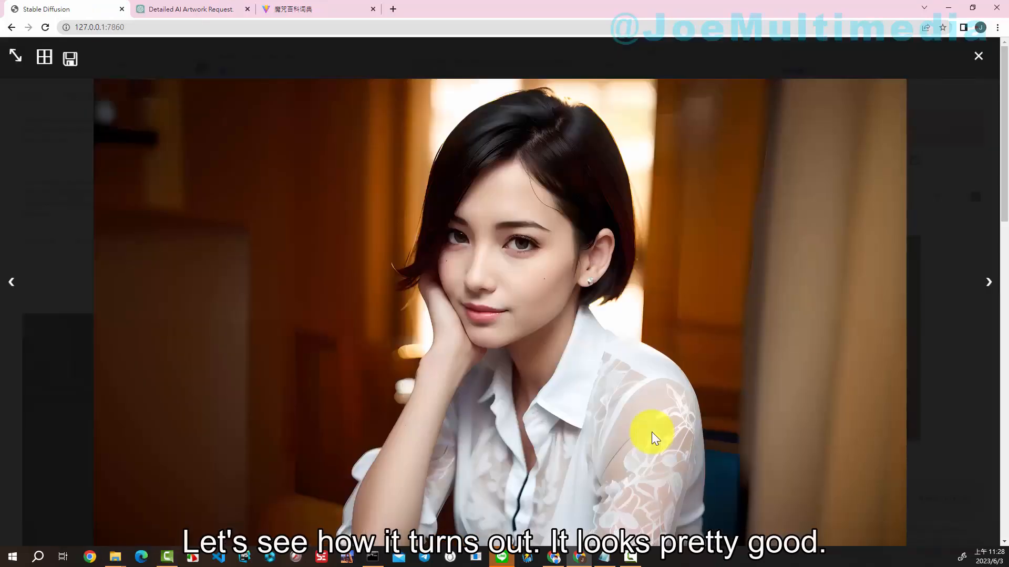